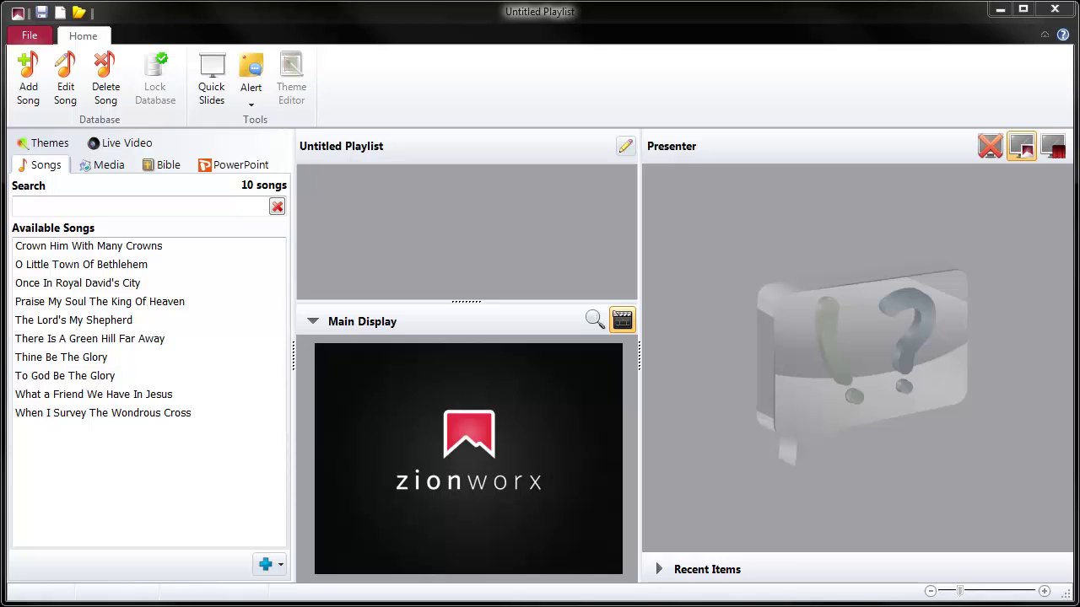
Switch from songs to the Media library and check its directory list.
{"action": "left_click", "coordinate": [94, 166]}
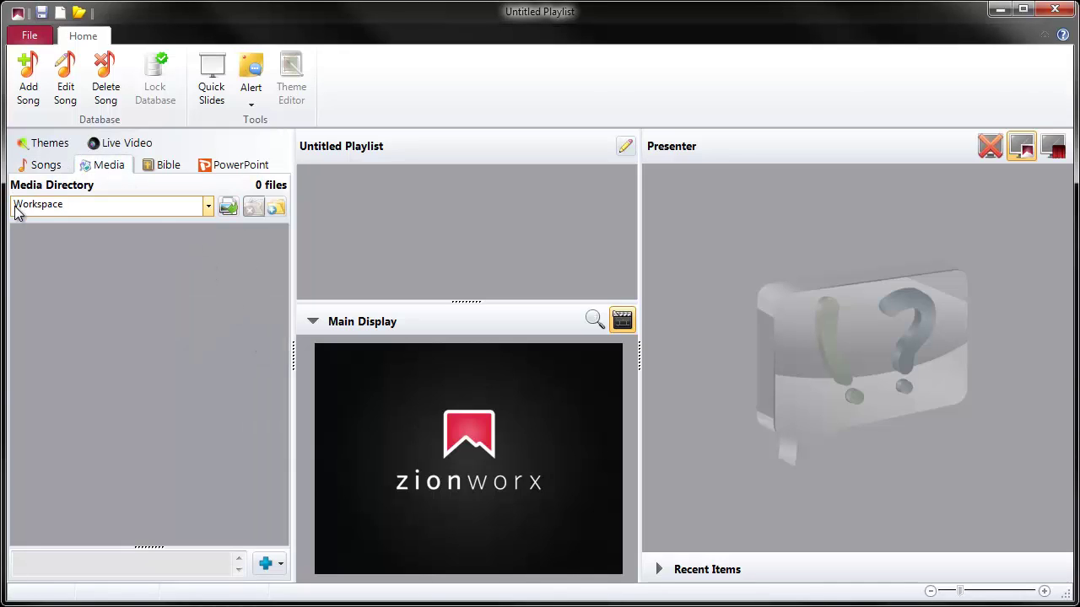
{"action": "left_click", "coordinate": [208, 206]}
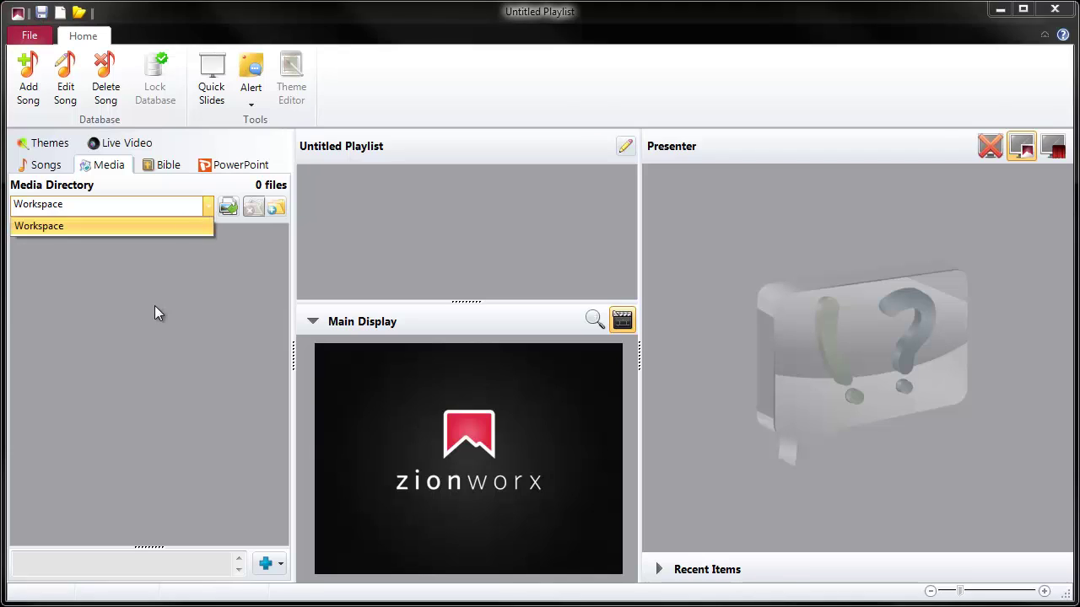
{"action": "left_click", "coordinate": [234, 346]}
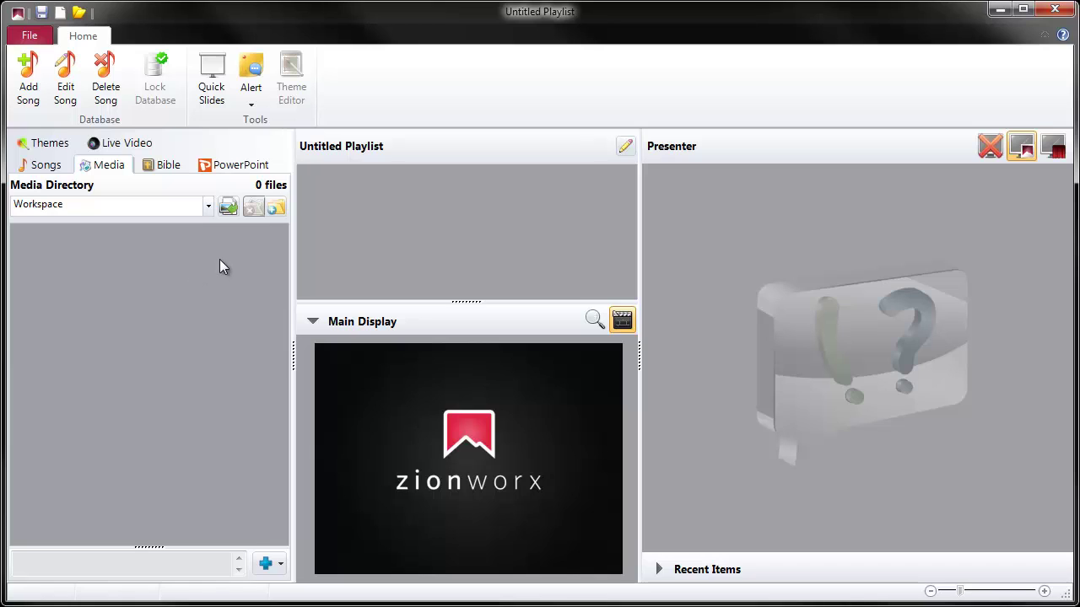
{"action": "left_click", "coordinate": [279, 210]}
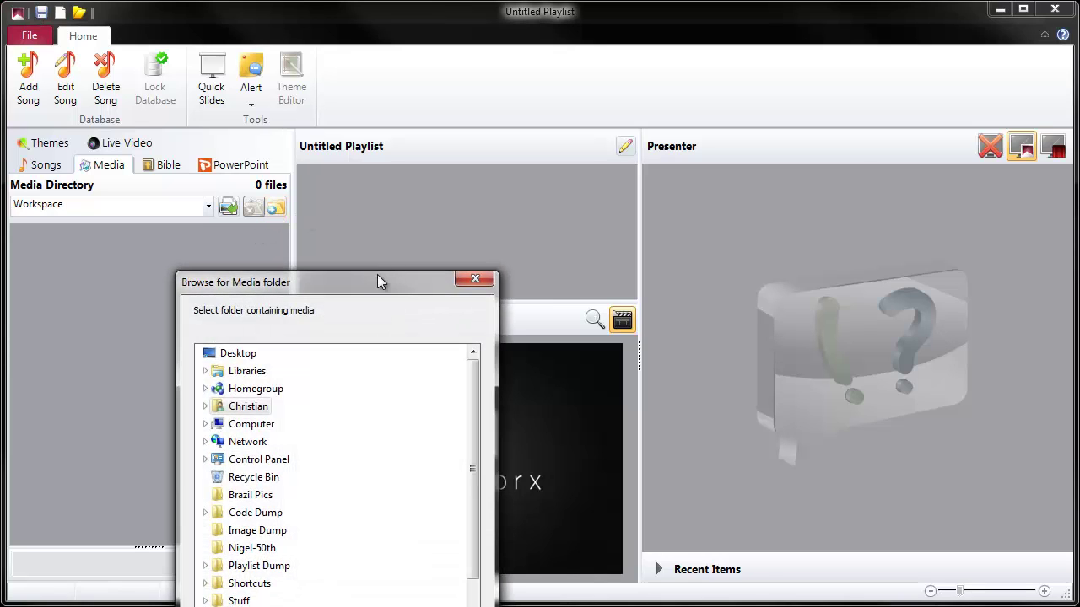
{"action": "left_click_drag", "start_coordinate": [379, 285], "coordinate": [494, 98]}
{"action": "left_click", "coordinate": [318, 238]}
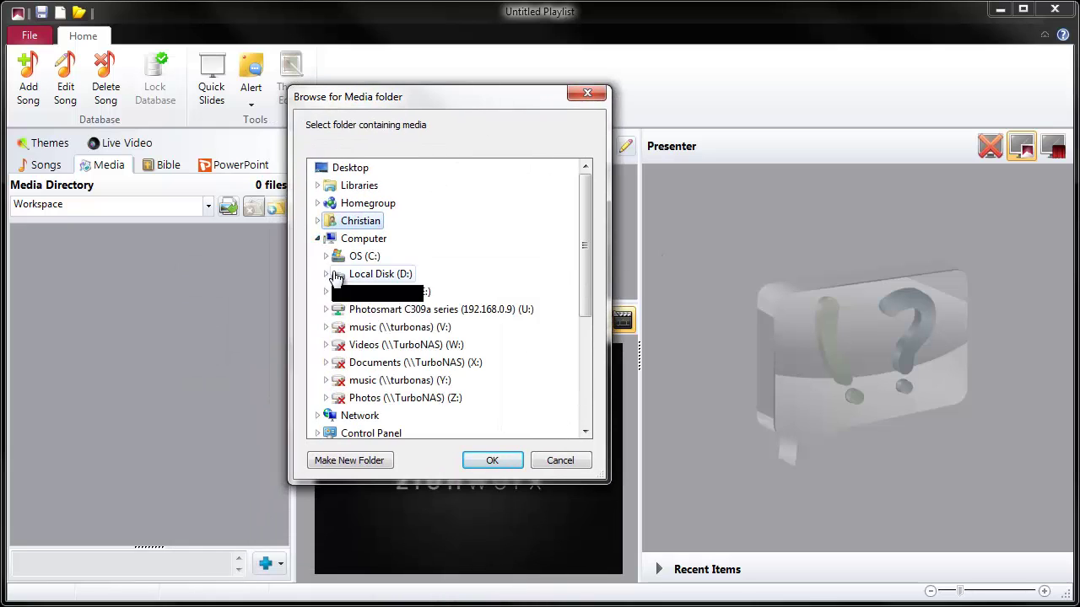
{"action": "left_click", "coordinate": [326, 256]}
{"action": "left_click", "coordinate": [334, 327]}
{"action": "scroll", "coordinate": [340, 334], "scroll_direction": "down", "scroll_amount": 4}
{"action": "scroll", "coordinate": [341, 238], "scroll_direction": "up", "scroll_amount": 1}
{"action": "left_click", "coordinate": [343, 221]}
{"action": "left_click", "coordinate": [445, 241]}
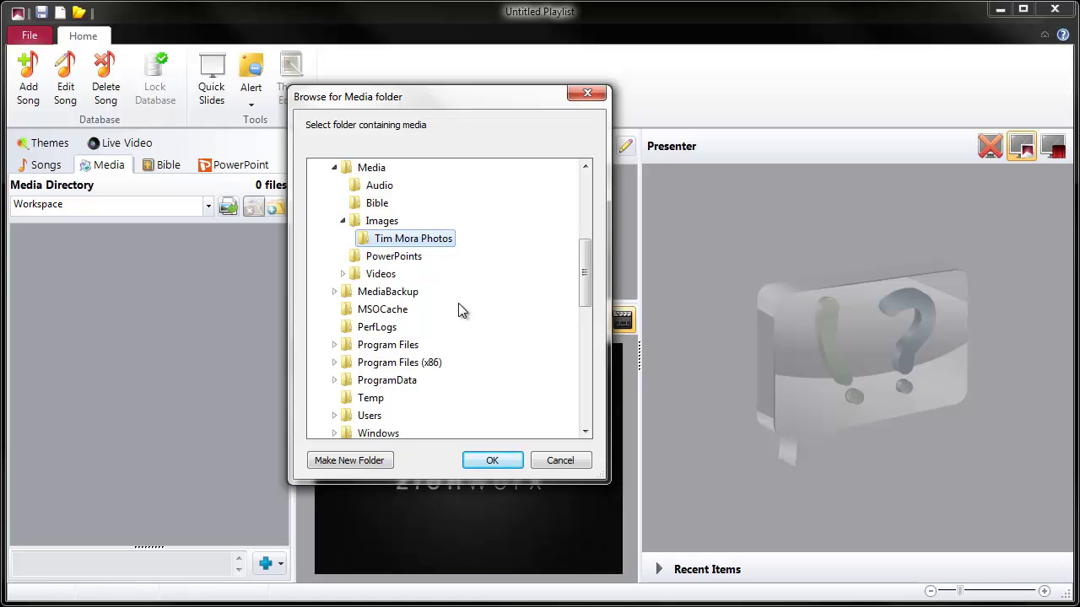
{"action": "left_click", "coordinate": [505, 459]}
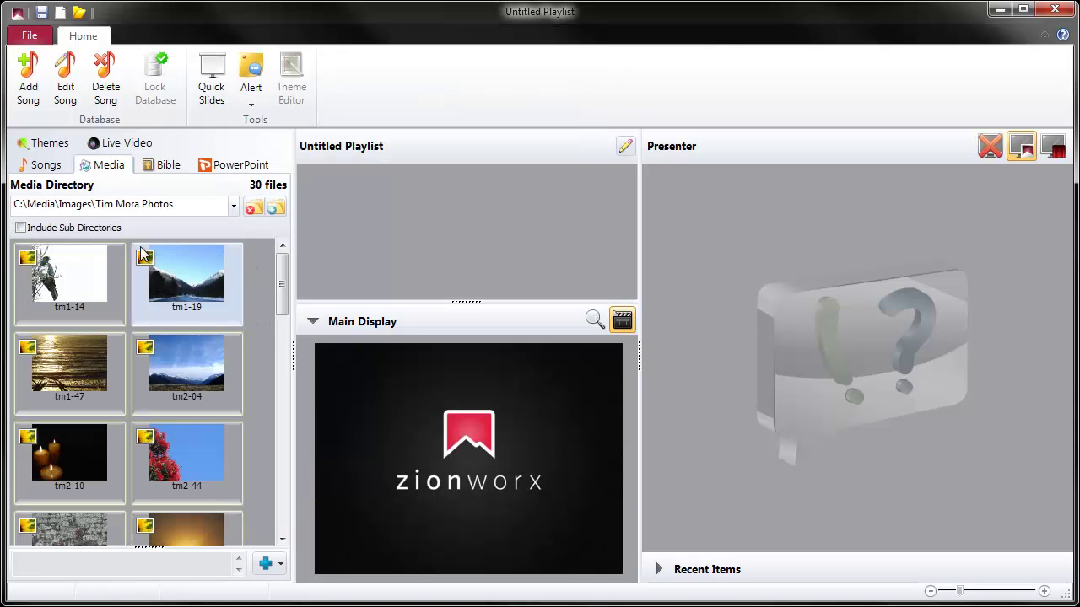
Scroll through the Tim Mora photo thumbnails and bring up the media folder chooser again.
{"action": "left_click_drag", "start_coordinate": [282, 273], "coordinate": [294, 496]}
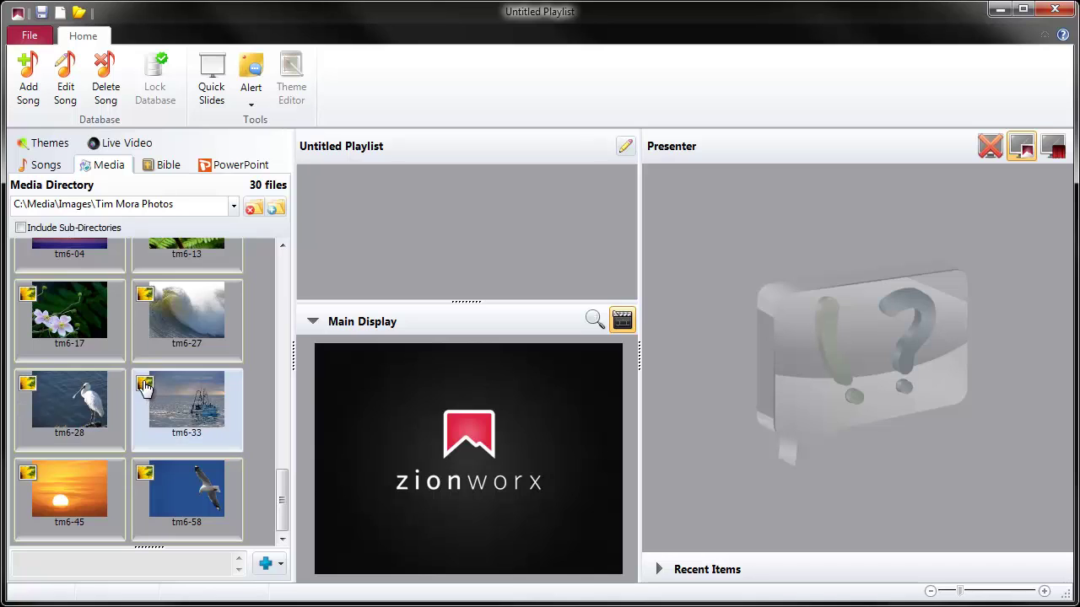
{"action": "left_click_drag", "start_coordinate": [281, 482], "coordinate": [300, 220]}
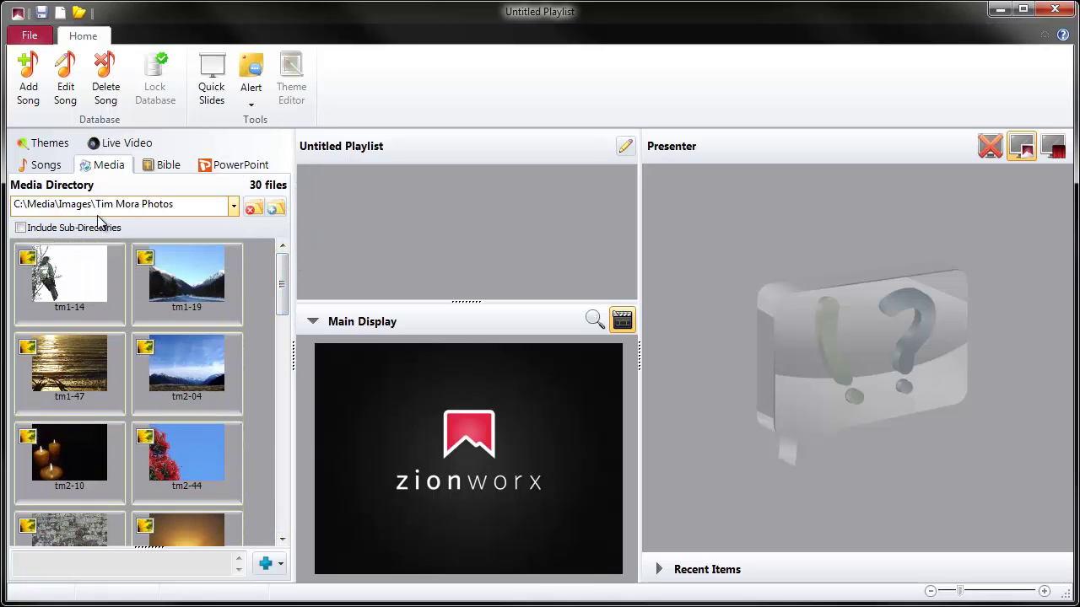
{"action": "left_click", "coordinate": [276, 208]}
{"action": "left_click_drag", "start_coordinate": [387, 296], "coordinate": [492, 153]}
Point the media library at C:\Media\Videos\MotionLoops, showing its 15 motion-loop videos.
{"action": "left_click", "coordinate": [341, 286]}
{"action": "left_click", "coordinate": [349, 304]}
{"action": "left_click", "coordinate": [359, 375]}
{"action": "scroll", "coordinate": [373, 377], "scroll_direction": "down", "scroll_amount": 3}
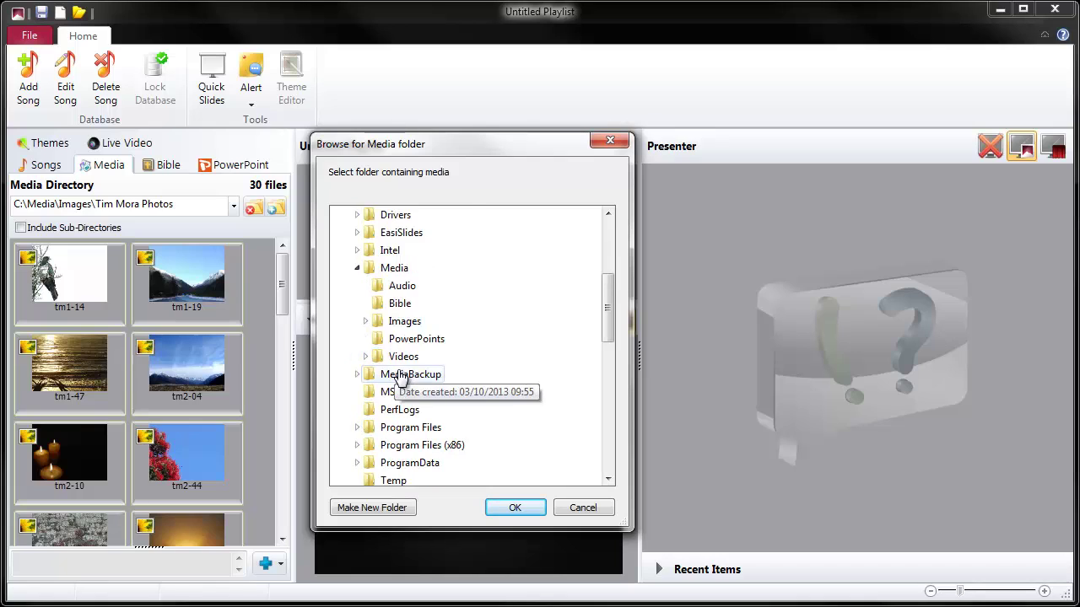
{"action": "left_click", "coordinate": [365, 304]}
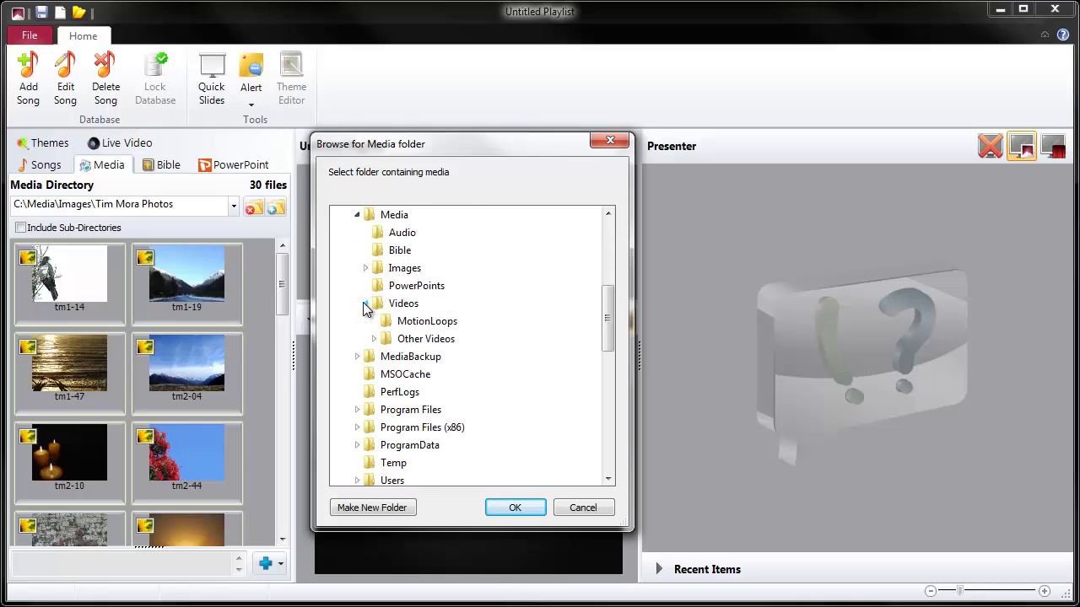
{"action": "left_click", "coordinate": [422, 321]}
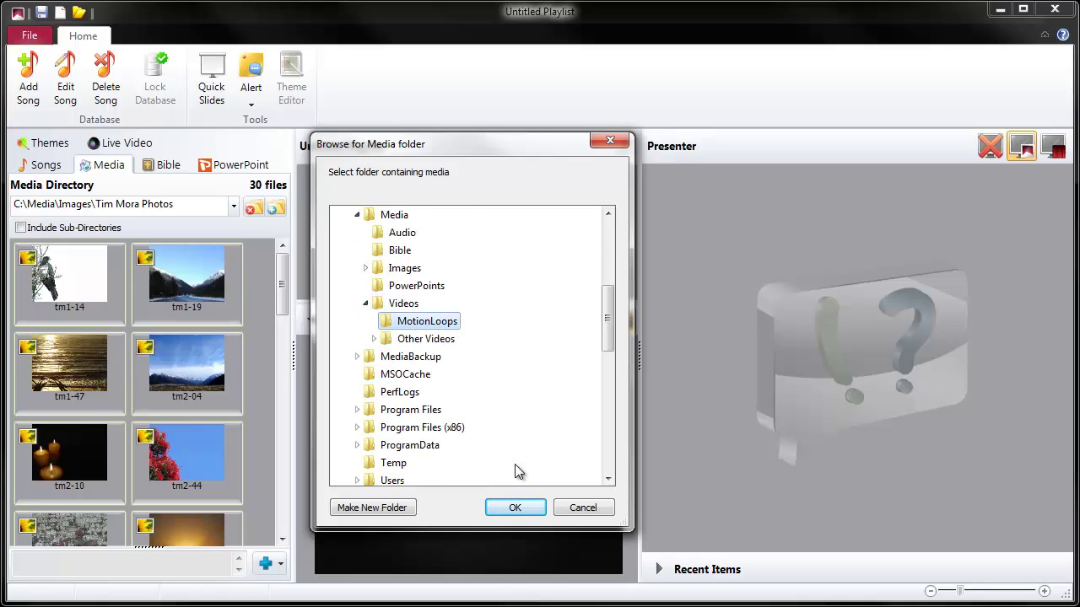
{"action": "left_click", "coordinate": [515, 507]}
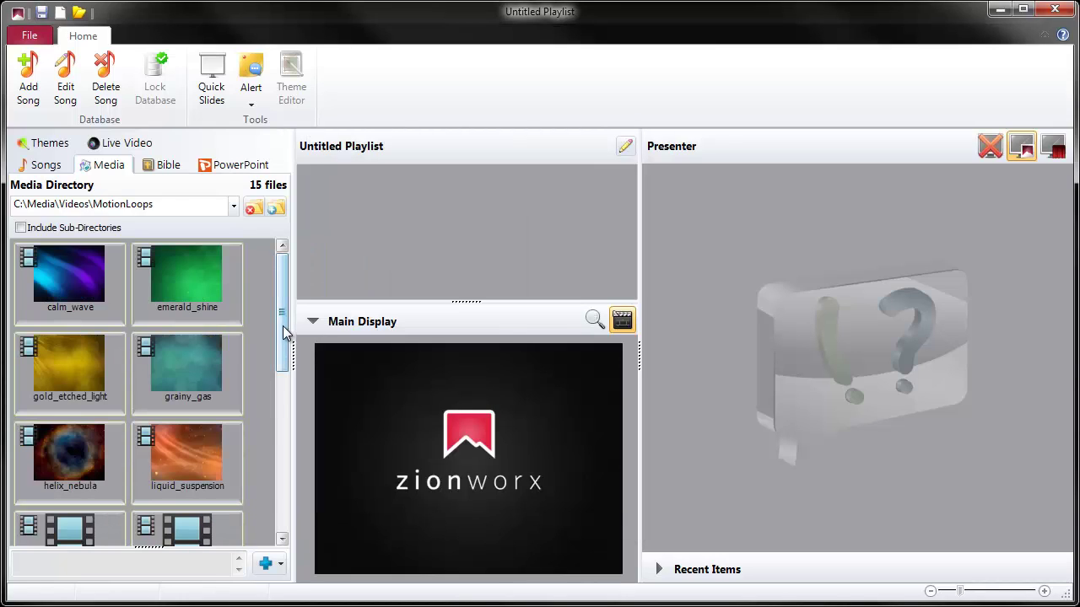
{"action": "mouse_move", "coordinate": [282, 324]}
{"action": "left_mouse_down"}
{"action": "mouse_move", "coordinate": [303, 468]}
{"action": "mouse_move", "coordinate": [281, 423]}
{"action": "mouse_move", "coordinate": [281, 289]}
{"action": "left_mouse_up"}
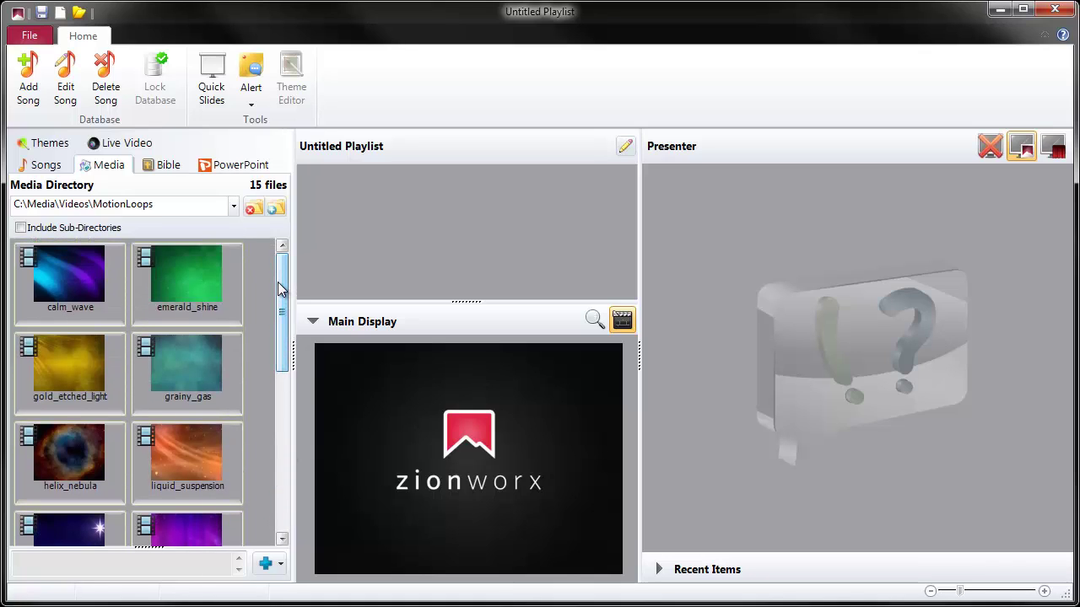
{"action": "left_click", "coordinate": [233, 207]}
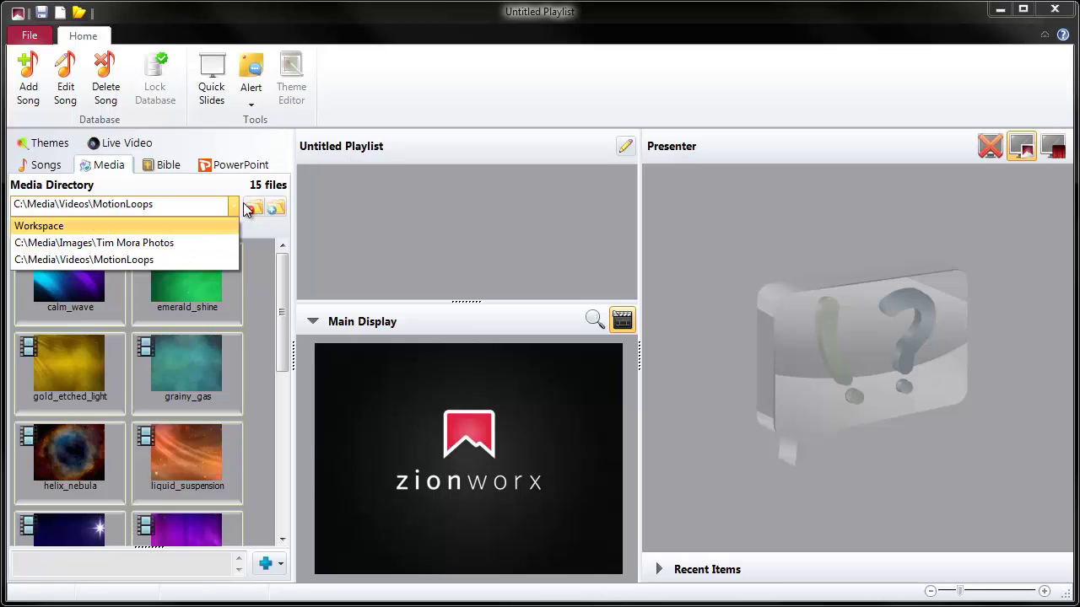
Change the media folder to C:\Media\Videos\Other Videos, listing 10 videos like Androm_Spin.
{"action": "left_click", "coordinate": [275, 209]}
{"action": "left_click", "coordinate": [276, 210]}
{"action": "left_click_drag", "start_coordinate": [321, 288], "coordinate": [518, 97]}
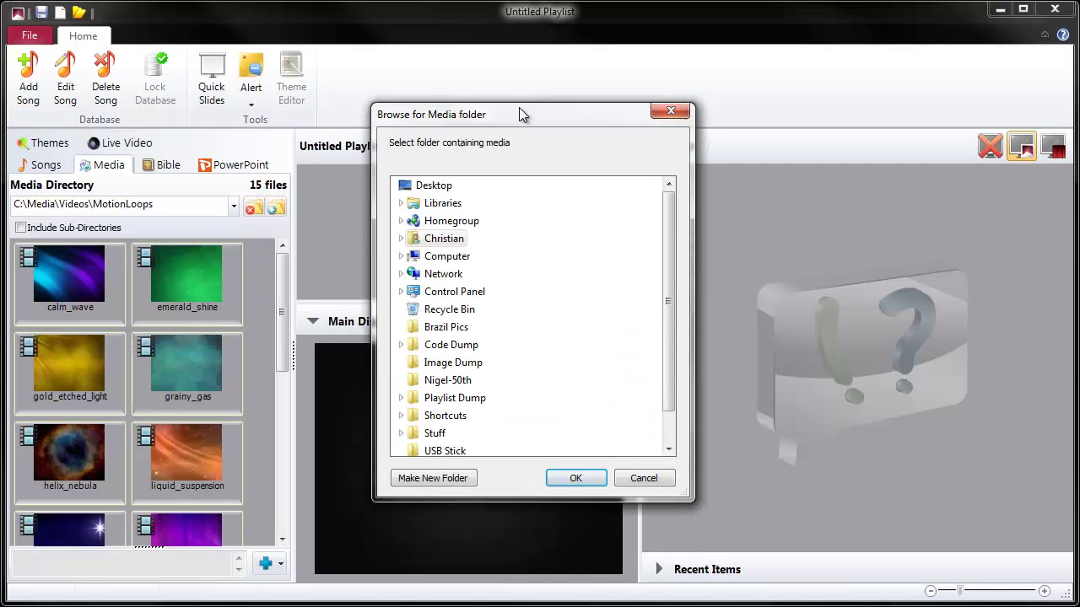
{"action": "left_click", "coordinate": [403, 234]}
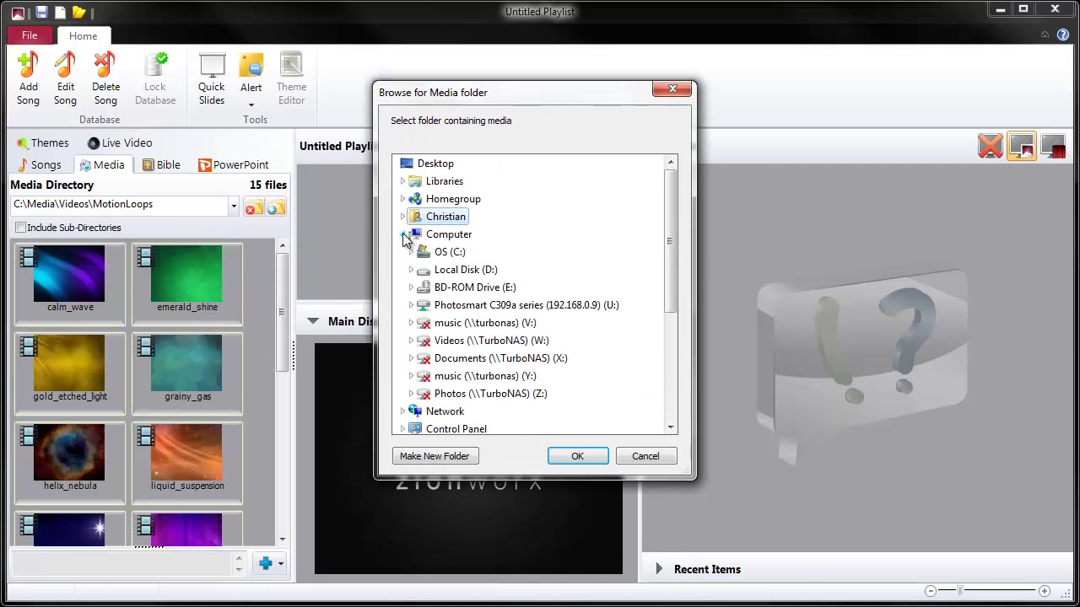
{"action": "left_click", "coordinate": [411, 251]}
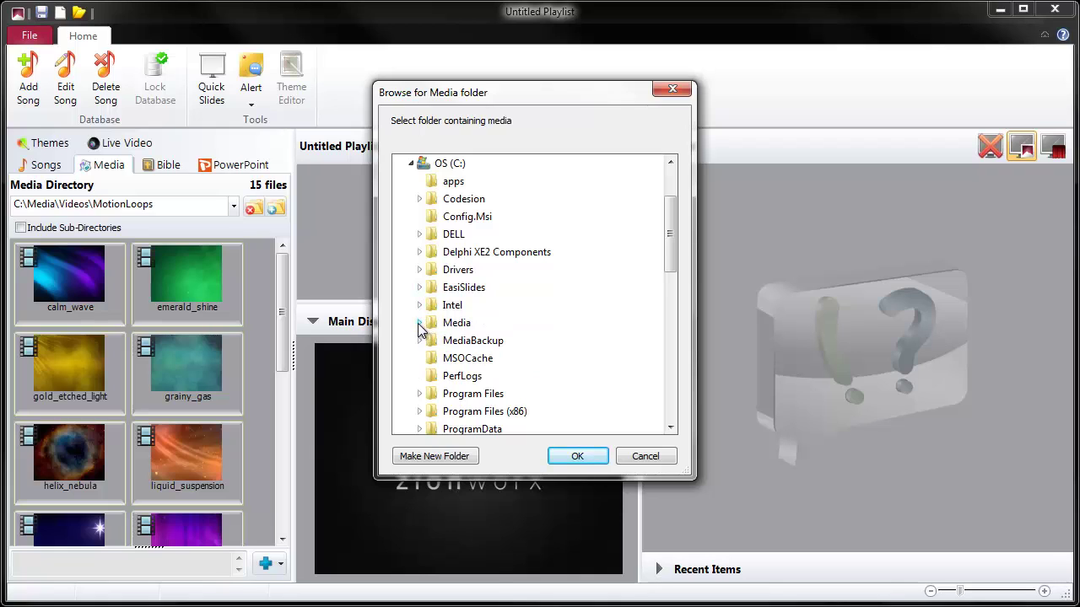
{"action": "left_click", "coordinate": [419, 323]}
{"action": "scroll", "coordinate": [481, 346], "scroll_direction": "down", "scroll_amount": 3}
{"action": "left_click", "coordinate": [428, 251]}
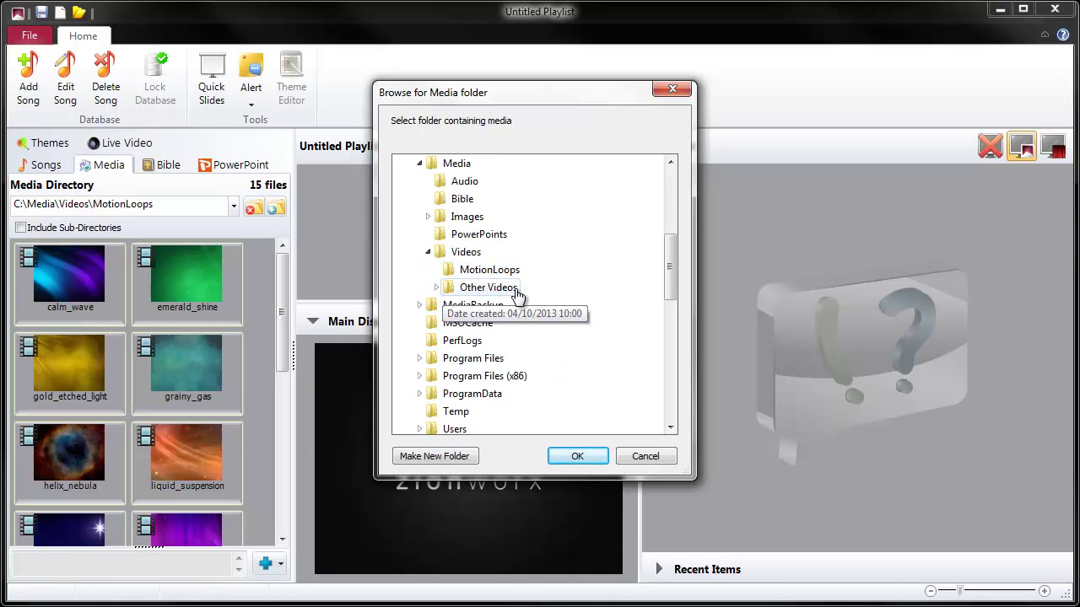
{"action": "left_click", "coordinate": [436, 288]}
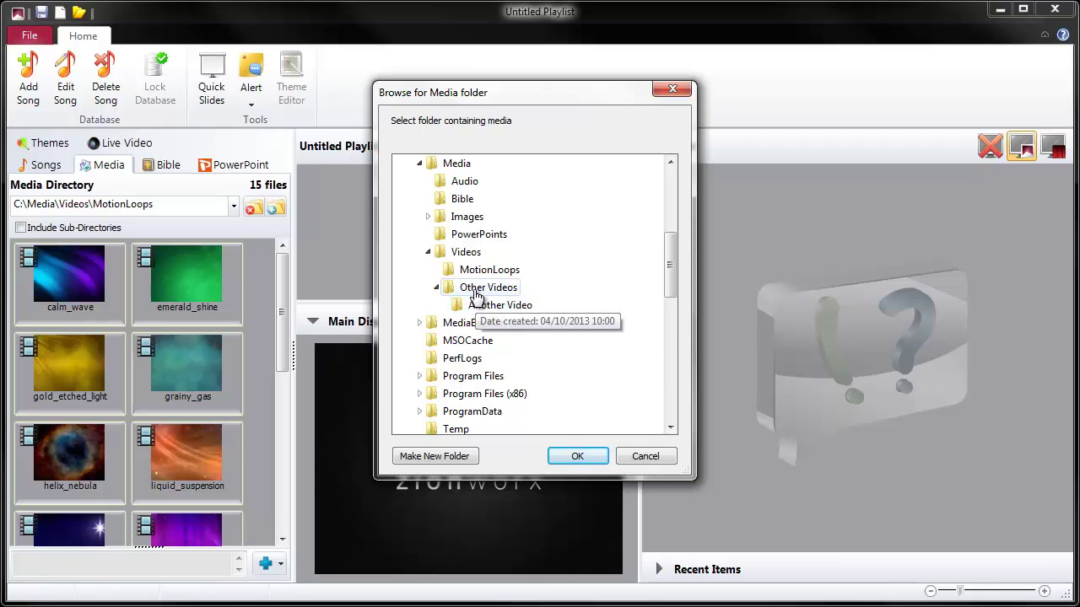
{"action": "left_click", "coordinate": [477, 291]}
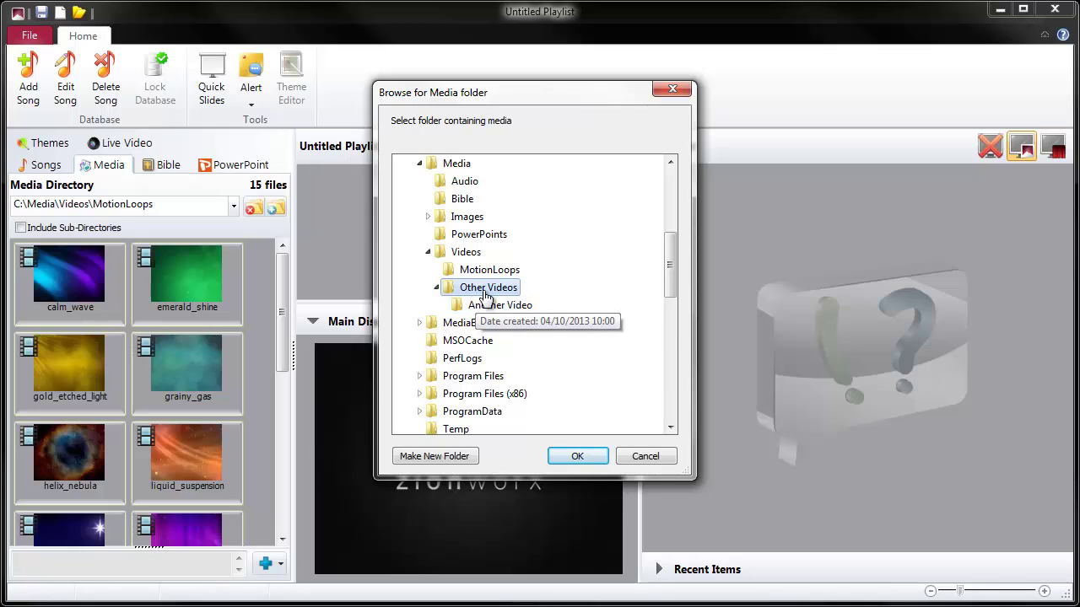
{"action": "left_click", "coordinate": [579, 456]}
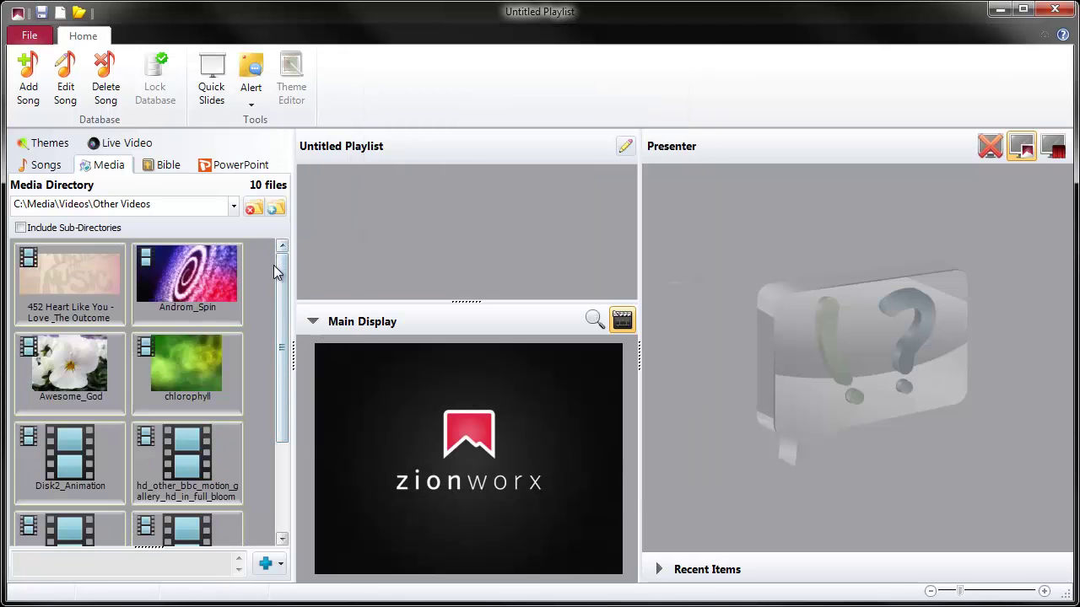
Include sub-directories in the Other Videos listing and select the HD 1080p Sample Test video.
{"action": "left_click_drag", "start_coordinate": [281, 286], "coordinate": [270, 254]}
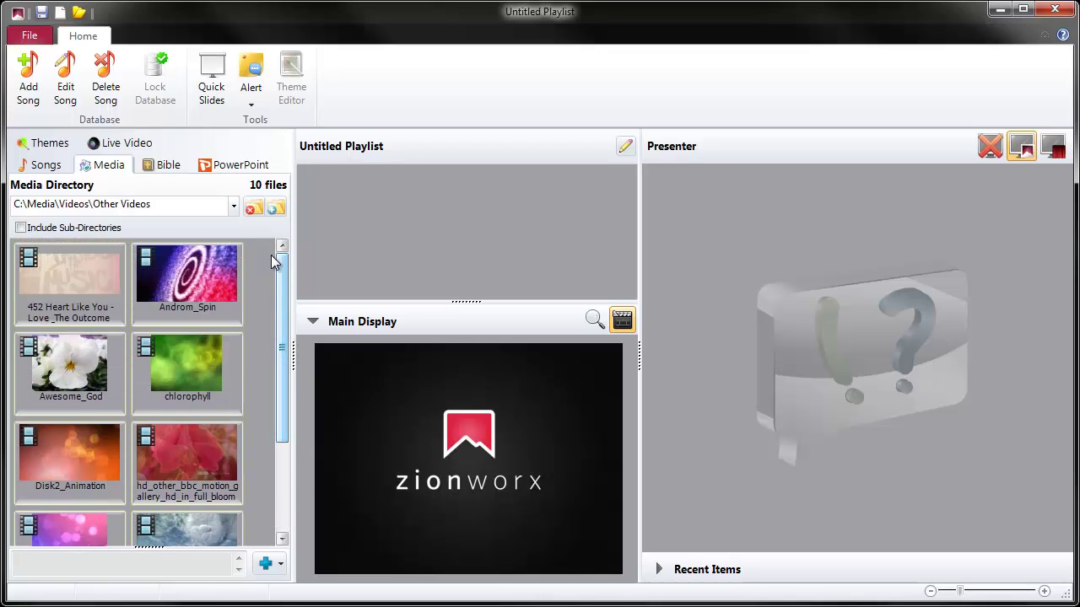
{"action": "left_click", "coordinate": [20, 228]}
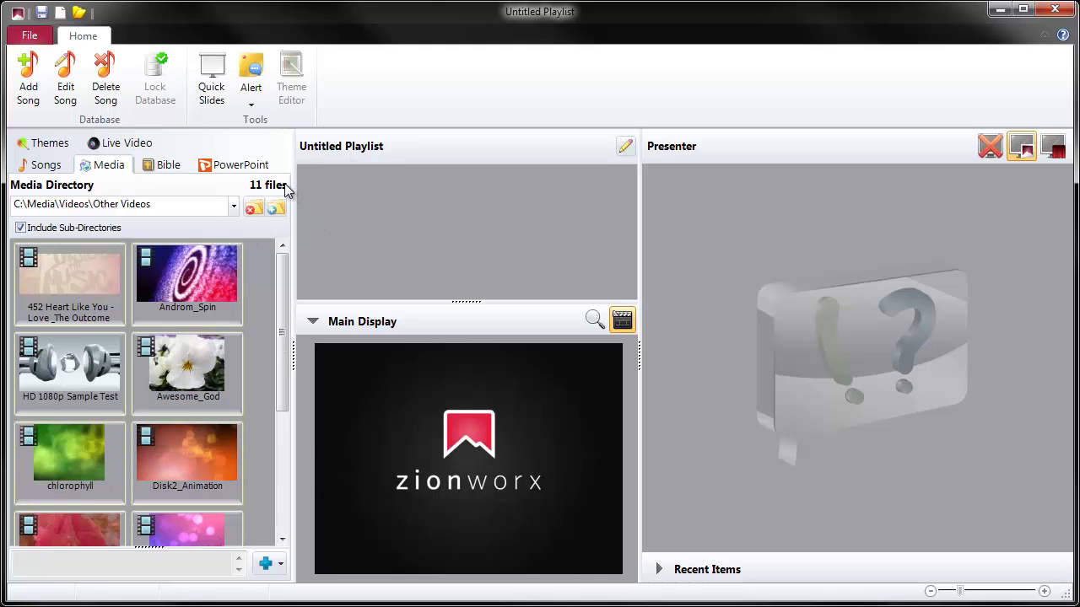
{"action": "left_click", "coordinate": [93, 405]}
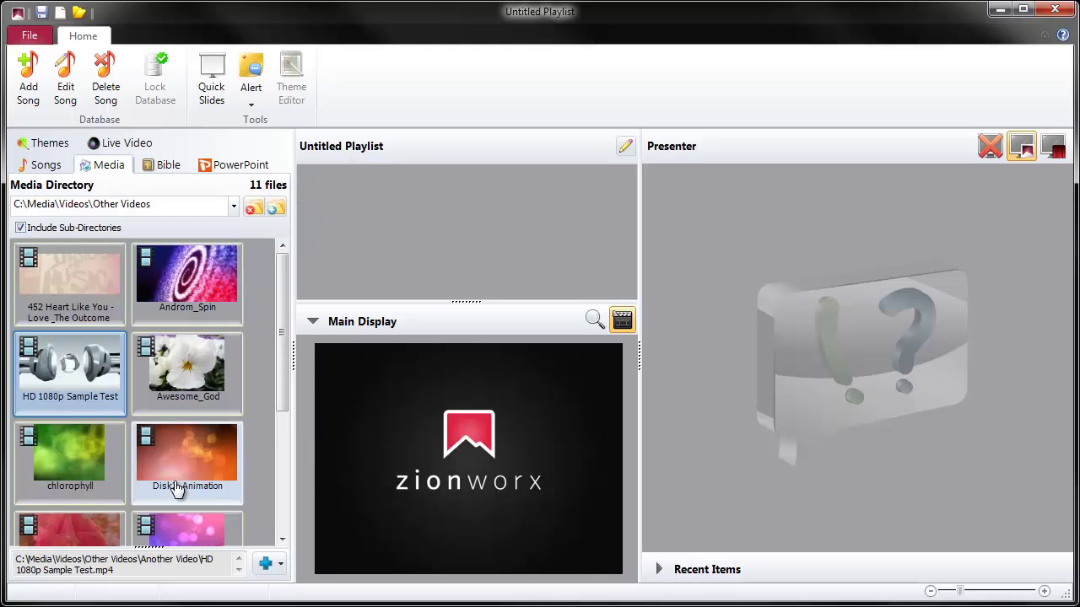
{"action": "left_click", "coordinate": [232, 207]}
Choose Workspace as the media directory, which lists 0 files.
{"action": "left_click", "coordinate": [178, 226]}
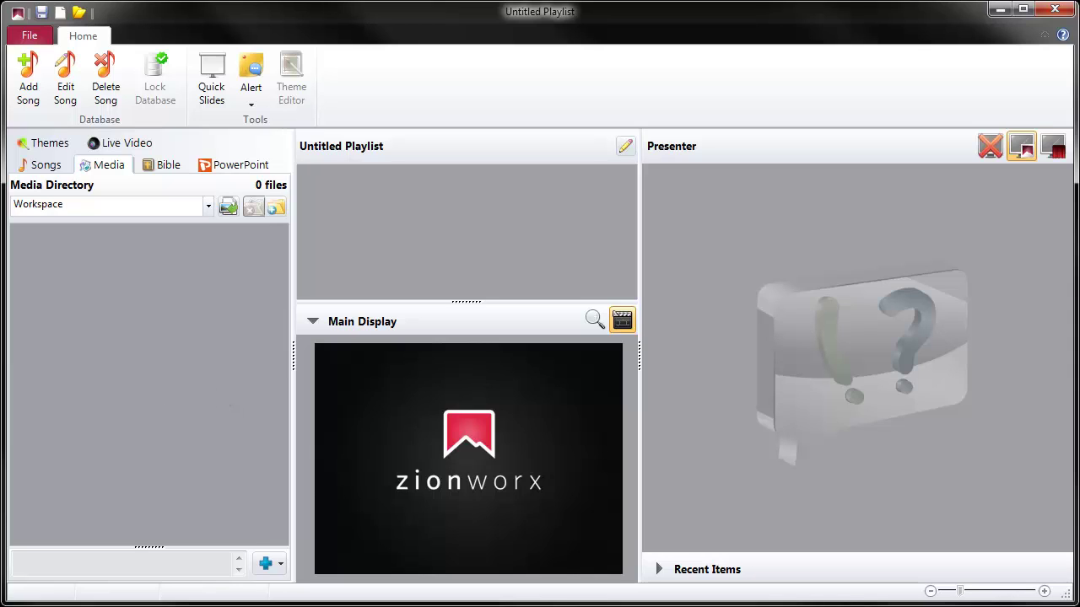
Drag all eight Brazil Pics photos from Explorer into the Workspace, then close Explorer.
{"action": "key", "text": "alt+Tab"}
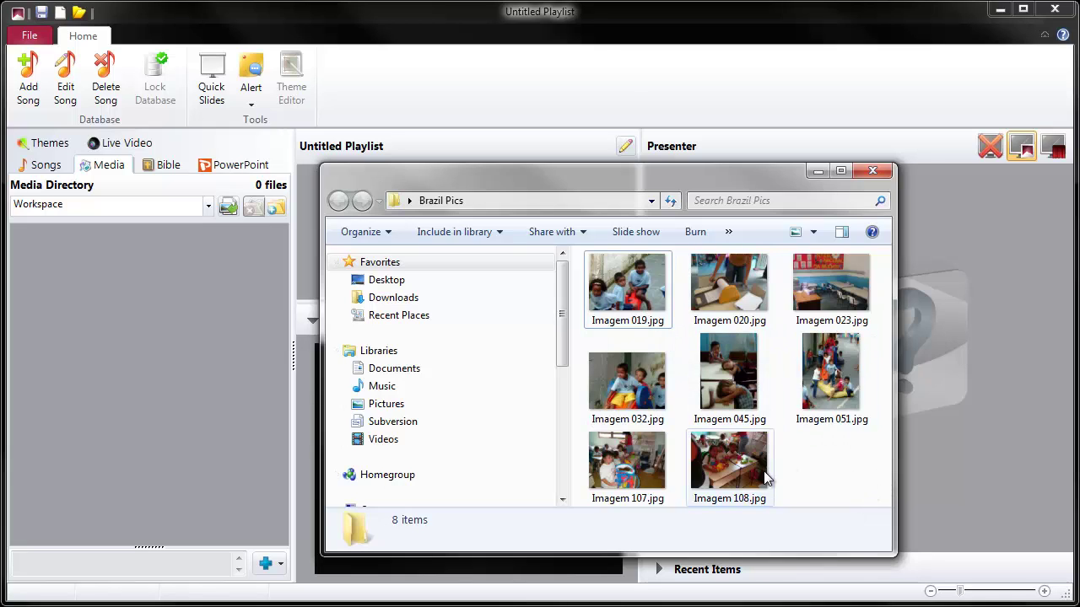
{"action": "left_click_drag", "start_coordinate": [882, 506], "coordinate": [78, 340]}
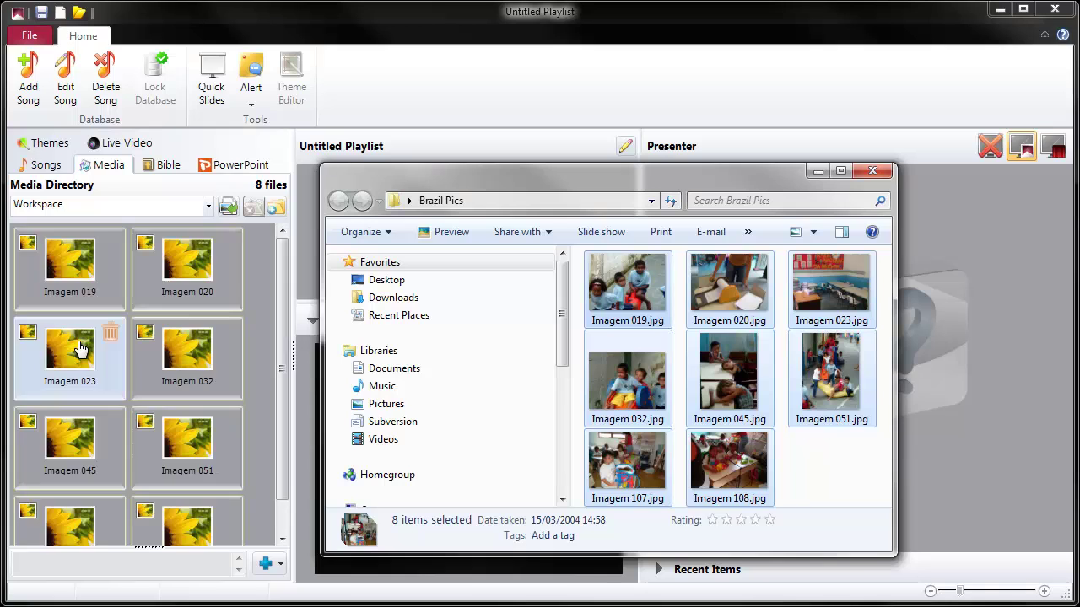
{"action": "left_click", "coordinate": [816, 172]}
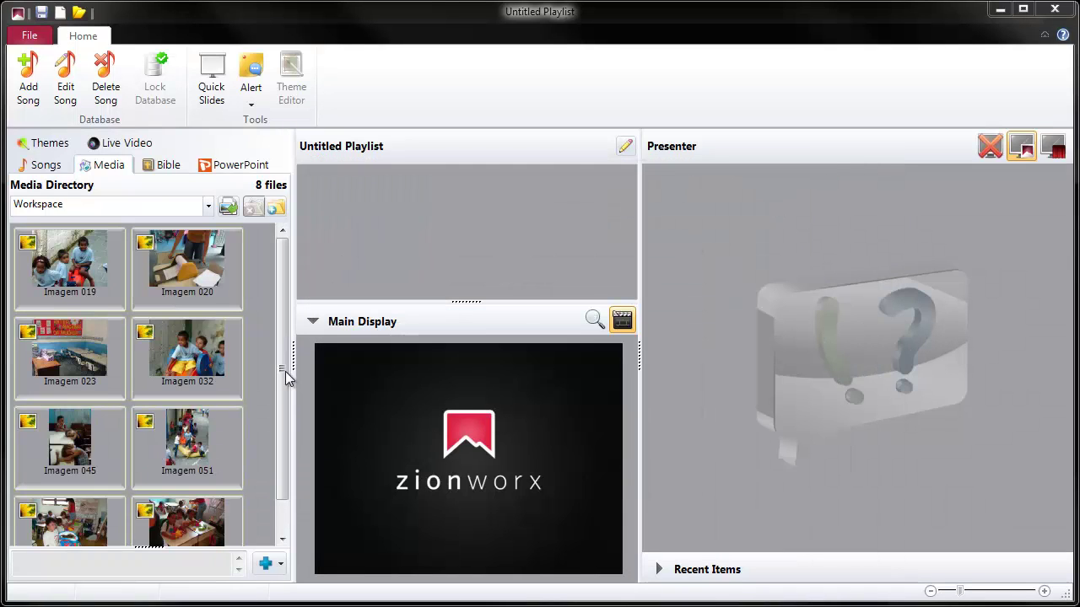
Add photo Imagem 019.jpg to the playlist as an image show and view its single slide.
{"action": "scroll", "coordinate": [277, 373], "scroll_direction": "down", "scroll_amount": 2}
{"action": "scroll", "coordinate": [279, 372], "scroll_direction": "up", "scroll_amount": 2}
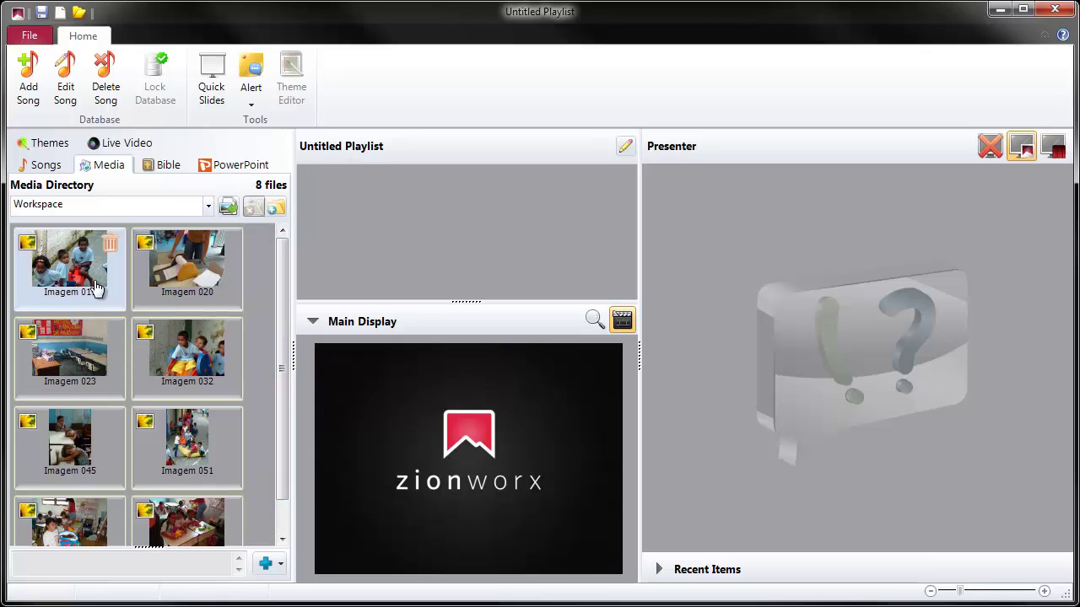
{"action": "mouse_move", "coordinate": [76, 276]}
{"action": "left_click_drag", "start_coordinate": [76, 276], "coordinate": [384, 190]}
{"action": "left_click_drag", "start_coordinate": [428, 264], "coordinate": [428, 264]}
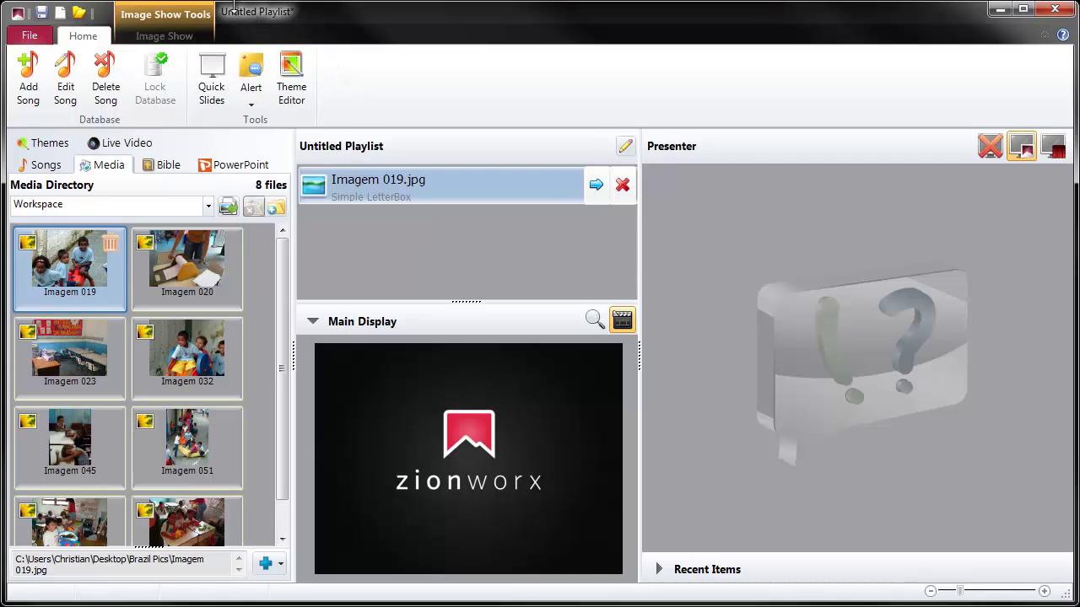
{"action": "left_click", "coordinate": [184, 41]}
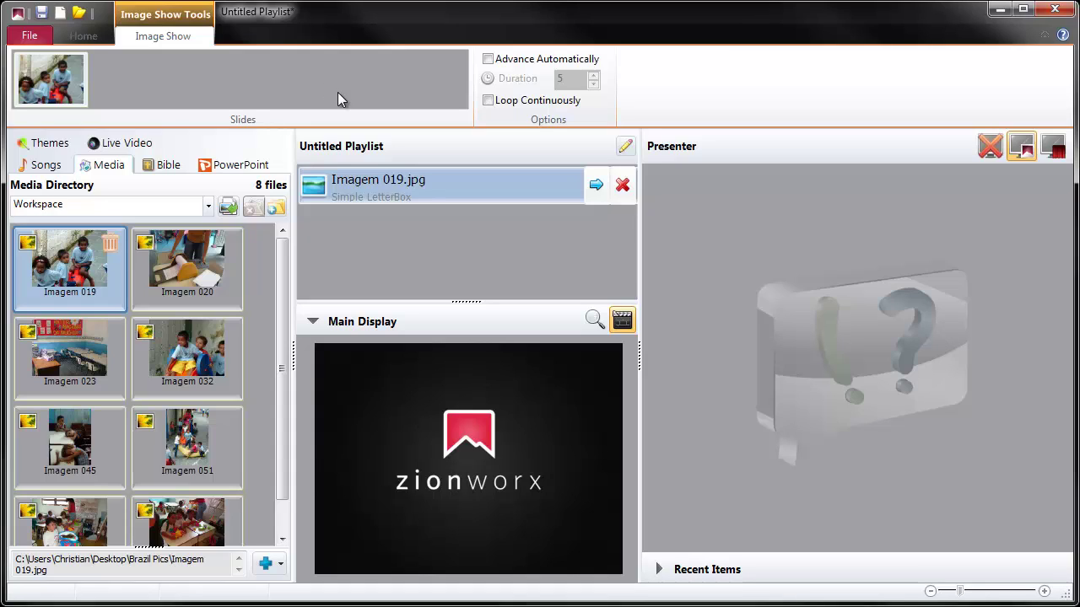
Add Imagem 032, 107 and 108 to the image show after Imagem 019.
{"action": "left_click_drag", "start_coordinate": [179, 370], "coordinate": [345, 183]}
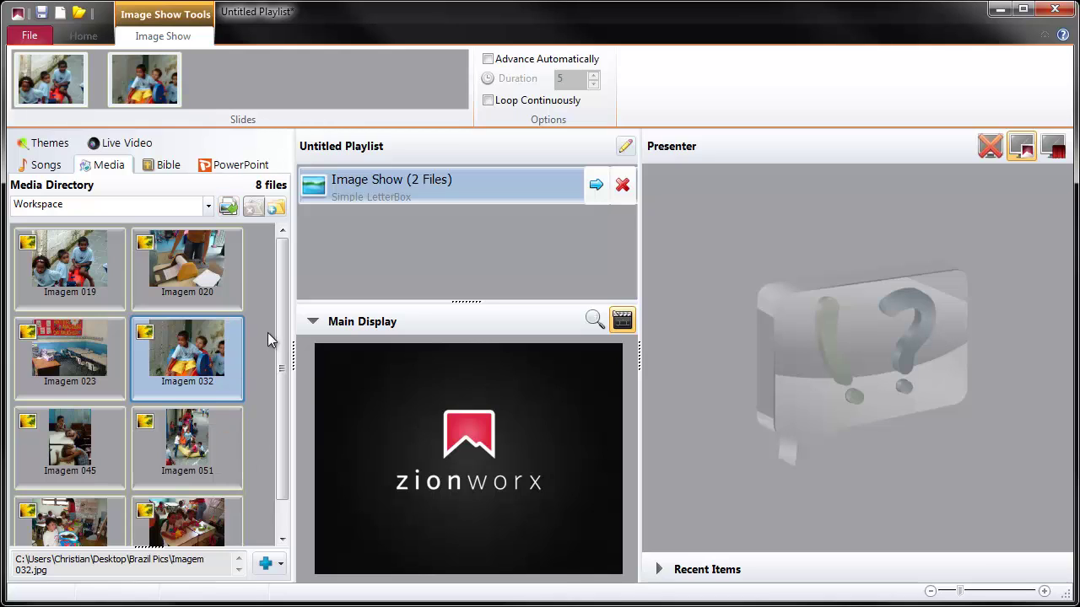
{"action": "scroll", "coordinate": [272, 354], "scroll_direction": "down", "scroll_amount": 1}
{"action": "left_click_drag", "start_coordinate": [97, 507], "coordinate": [338, 186]}
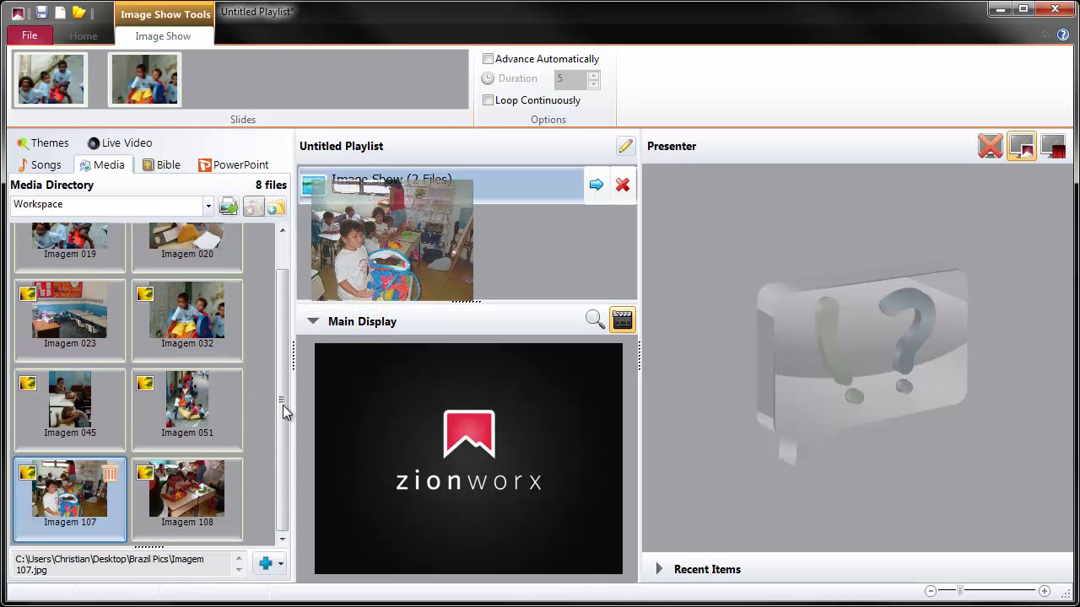
{"action": "left_click_drag", "start_coordinate": [187, 494], "coordinate": [360, 293]}
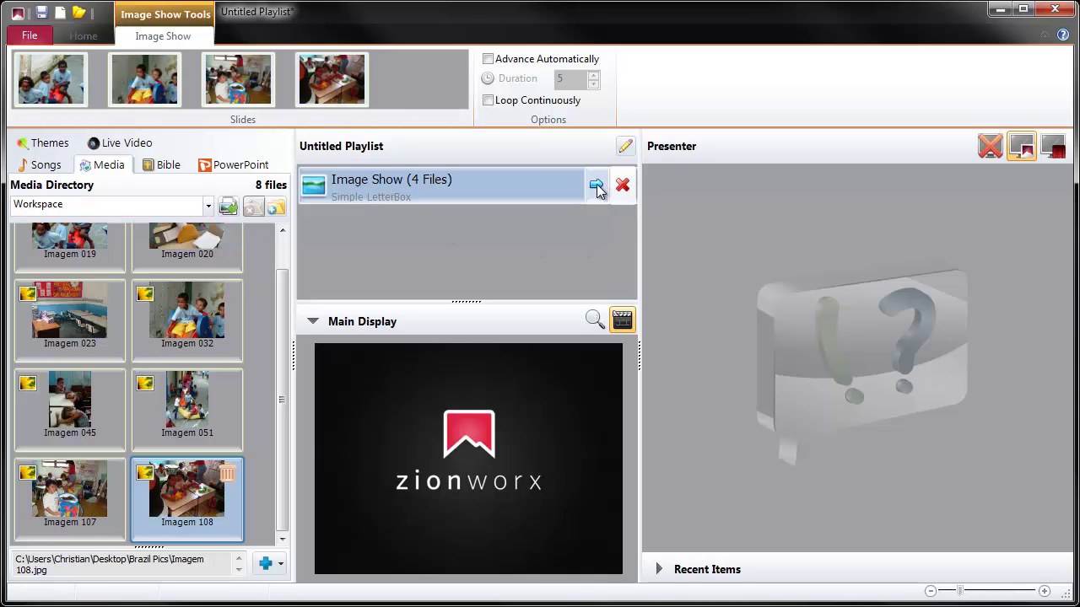
Present the image show live through slides 1–4, then cover the main display with the logo.
{"action": "double_click", "coordinate": [482, 188]}
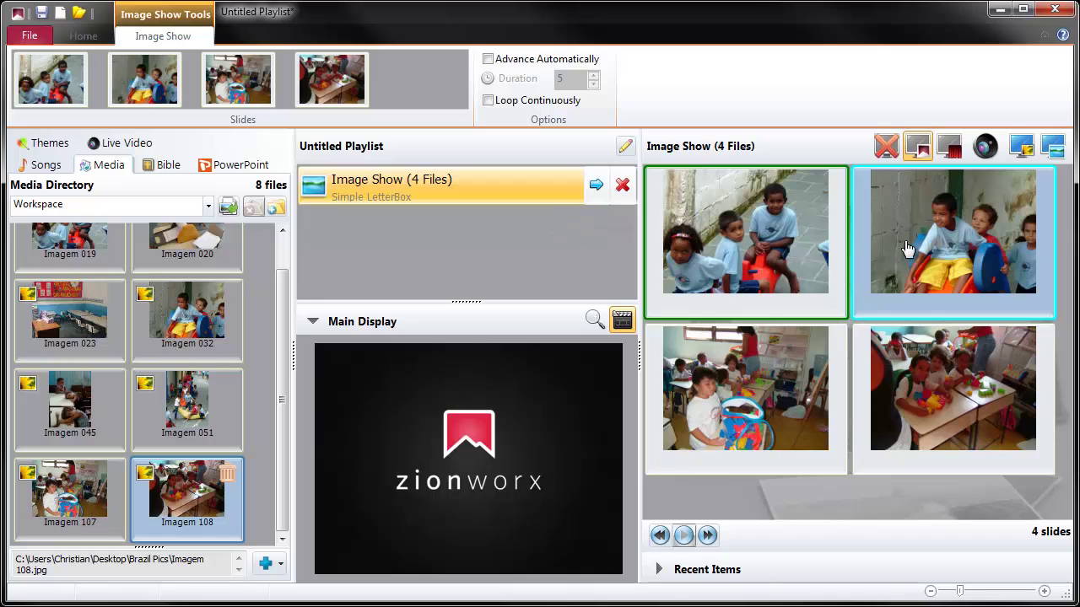
{"action": "left_click", "coordinate": [1053, 146]}
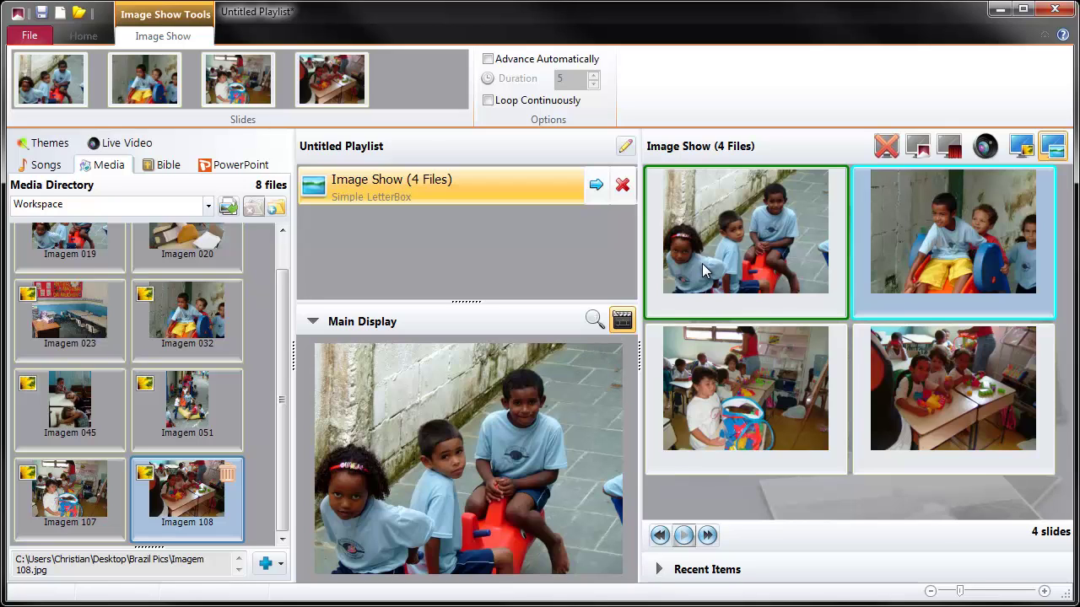
{"action": "key", "text": "Right"}
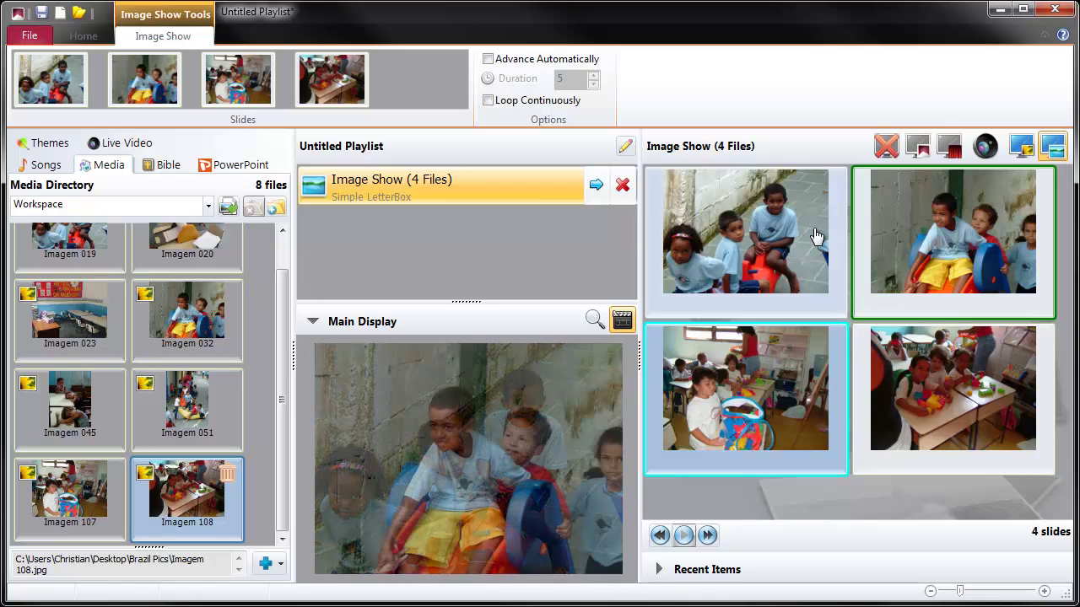
{"action": "key", "text": "Right"}
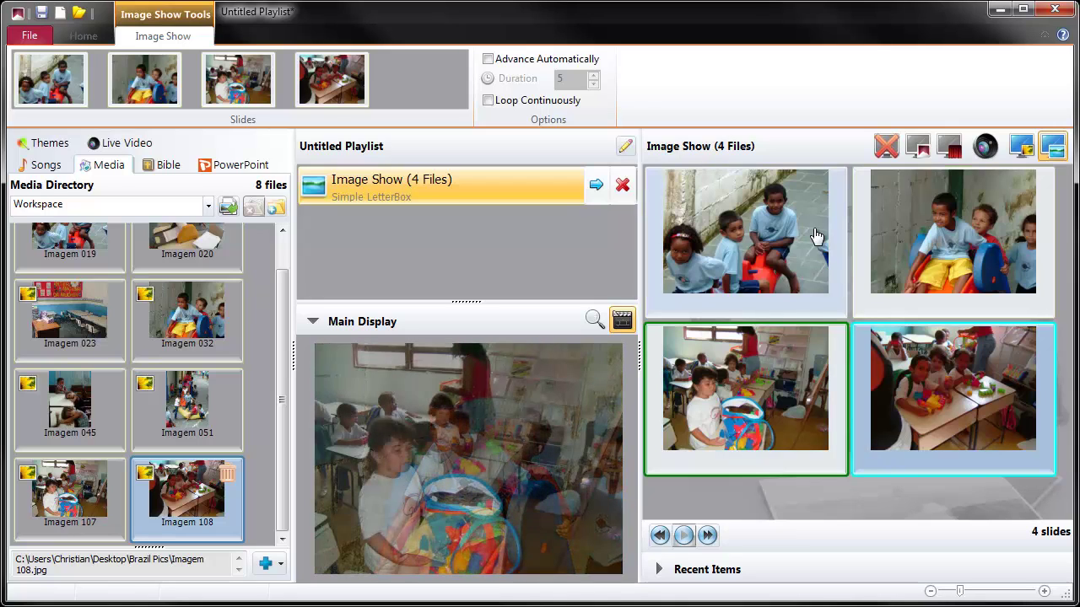
{"action": "key", "text": "Right"}
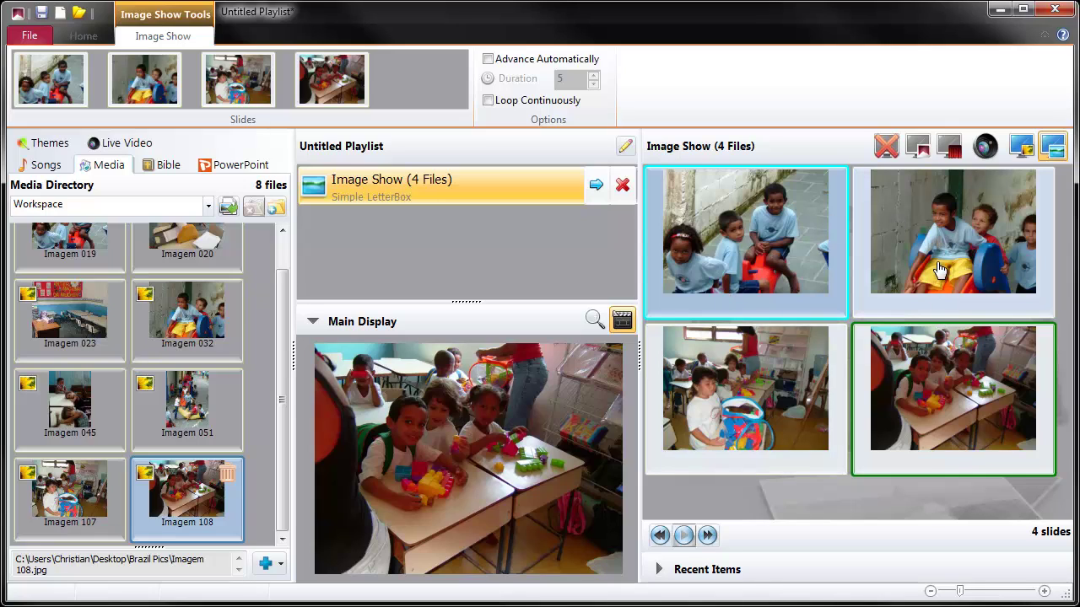
{"action": "left_click", "coordinate": [924, 153]}
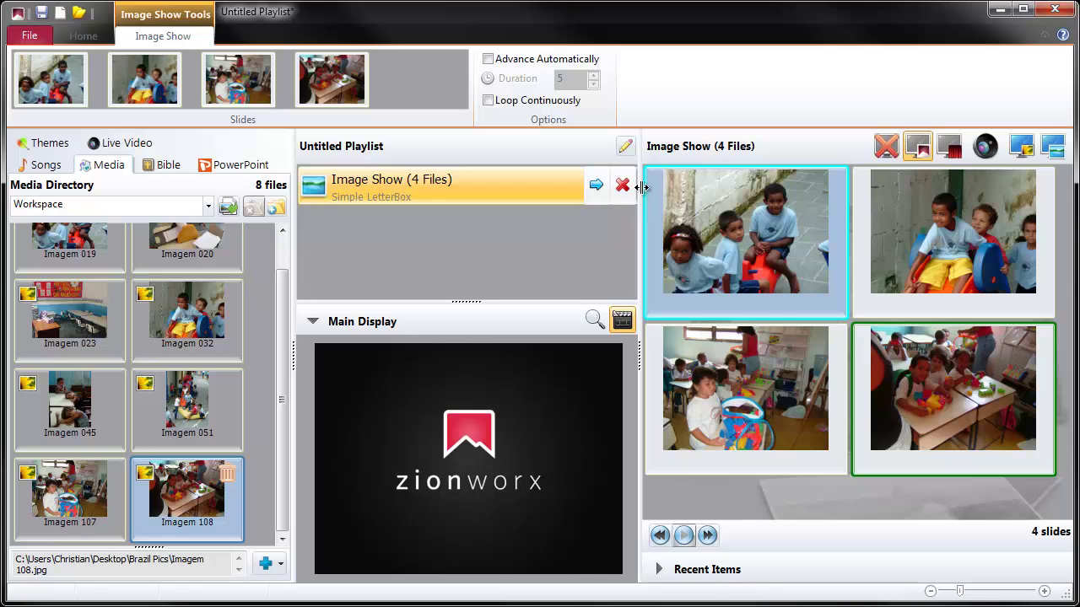
Delete the four-photo Image Show from the playlist and confirm the removal.
{"action": "left_click", "coordinate": [622, 185]}
{"action": "left_click", "coordinate": [367, 438]}
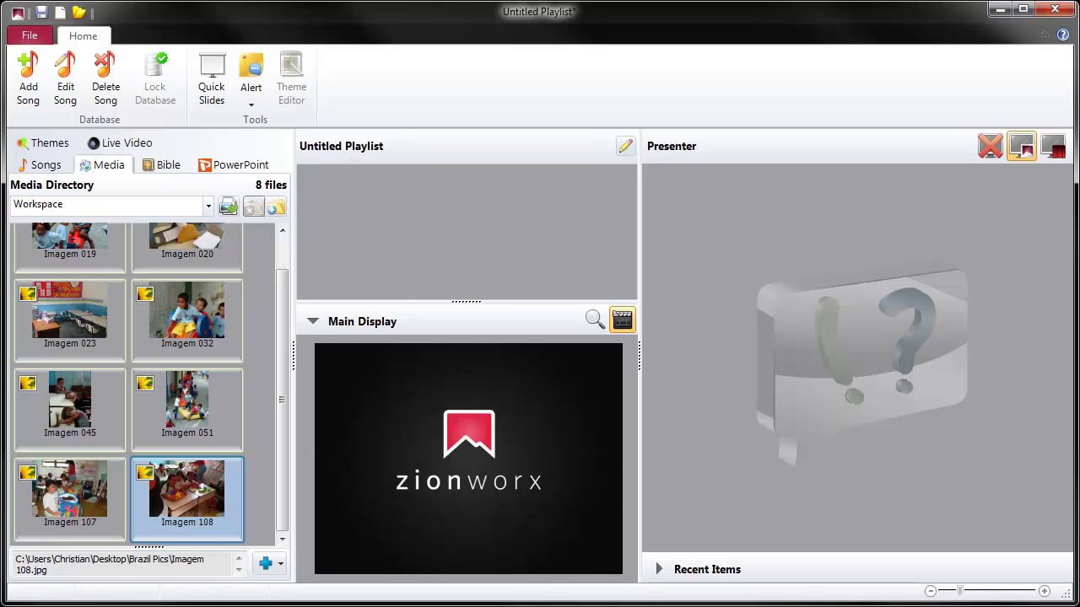
Drag the 452 Heart Like You MP4 from the USB Stick folder into ZionWorx's Media Directory.
{"action": "key", "text": "alt+Tab"}
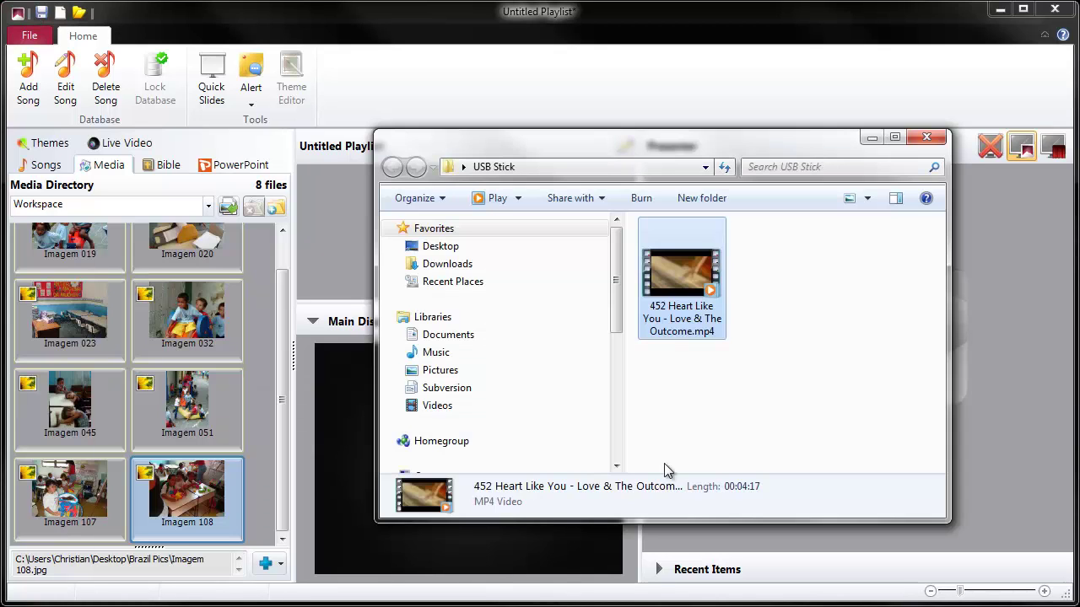
{"action": "left_click", "coordinate": [736, 436]}
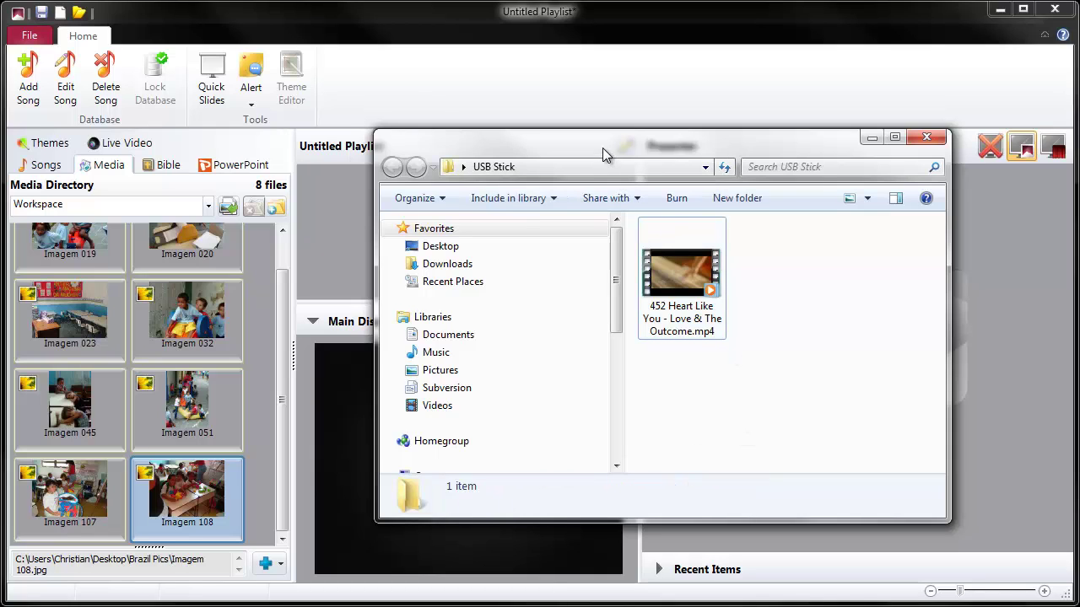
{"action": "left_click_drag", "start_coordinate": [602, 147], "coordinate": [598, 117]}
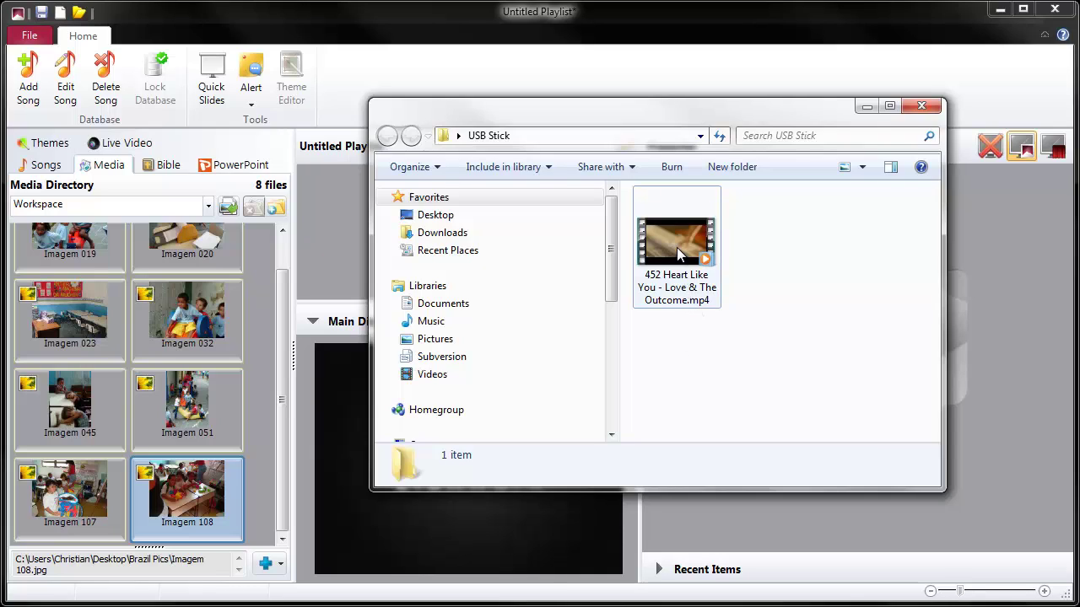
{"action": "left_click_drag", "start_coordinate": [686, 248], "coordinate": [257, 475]}
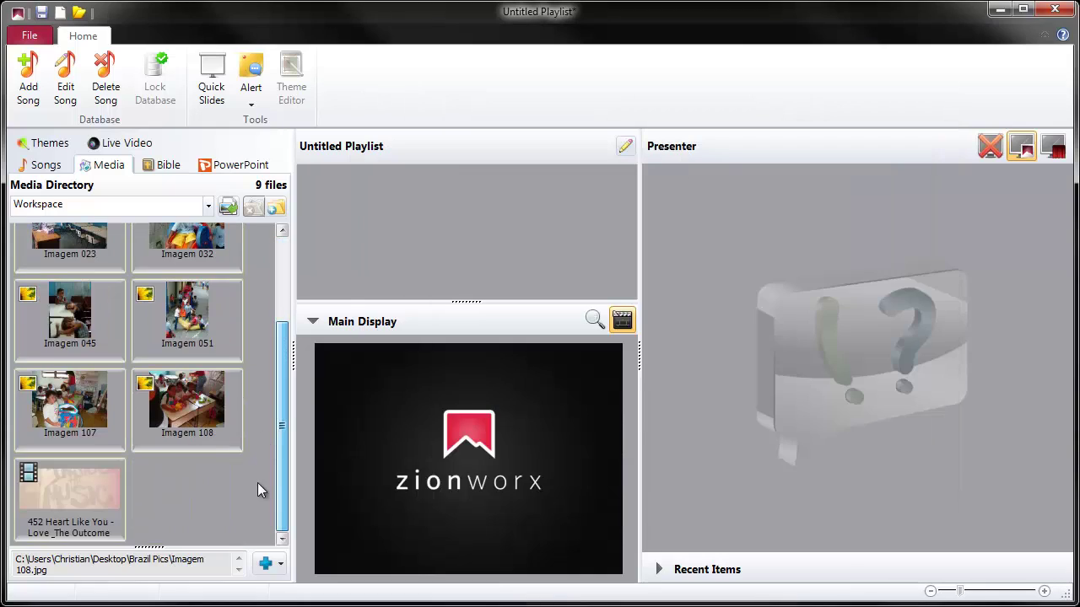
Add the 452 Heart Like You video to the playlist and load it into the presenter.
{"action": "left_click", "coordinate": [76, 533]}
{"action": "left_click_drag", "start_coordinate": [76, 533], "coordinate": [398, 187]}
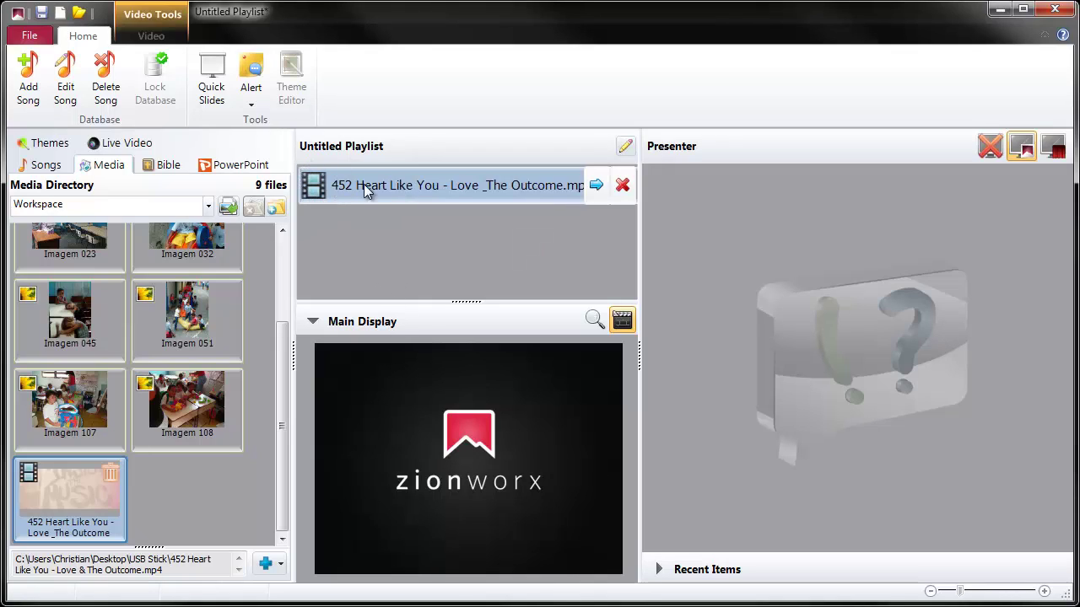
{"action": "left_click", "coordinate": [596, 187]}
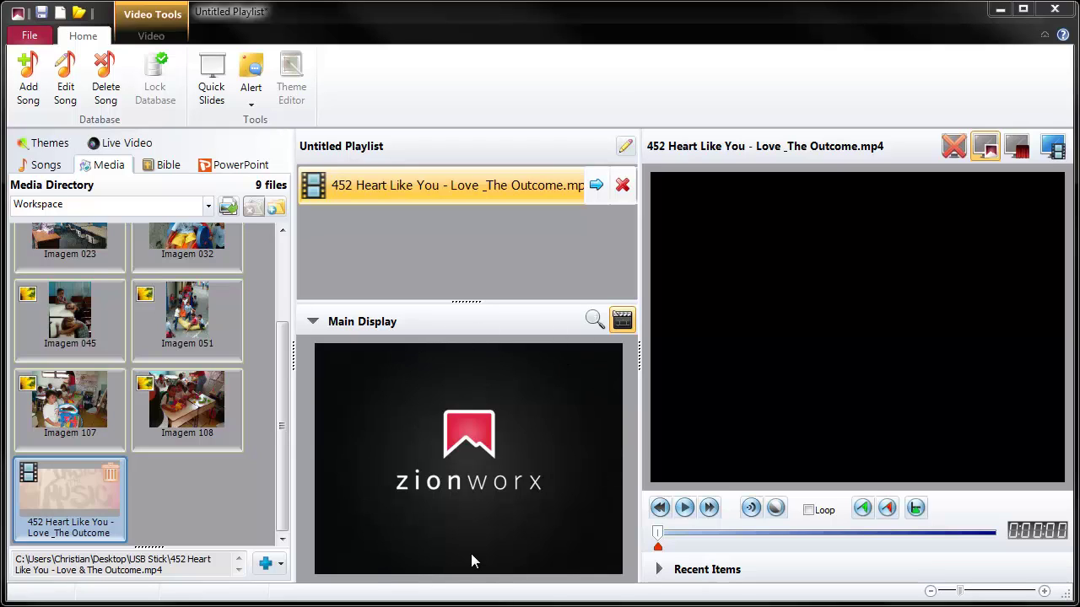
Play the video live on the main display and set its volume to 51.
{"action": "left_click", "coordinate": [1054, 149]}
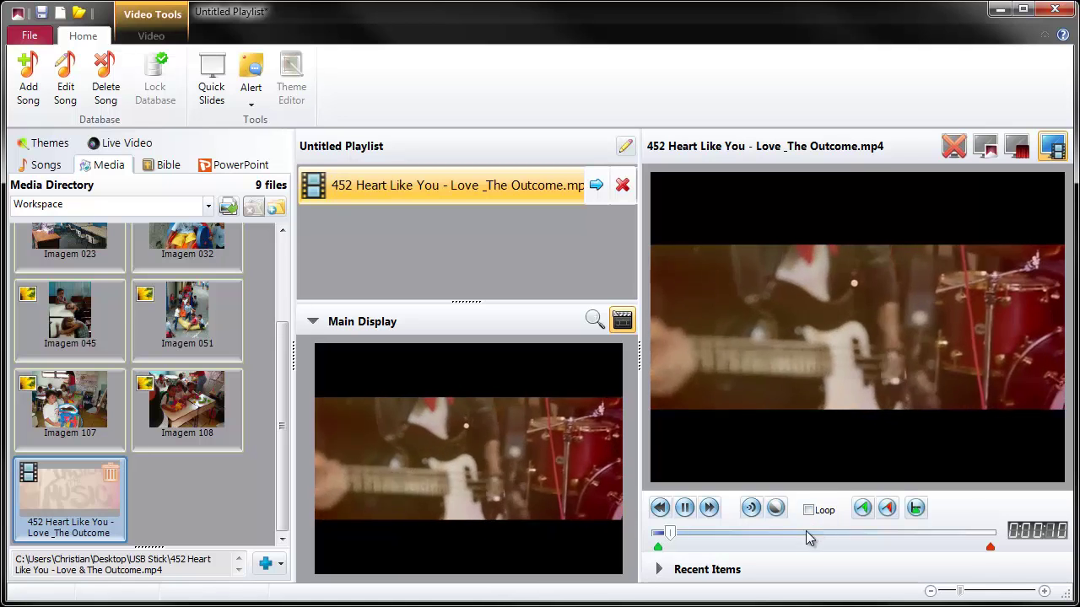
{"action": "left_click", "coordinate": [751, 507]}
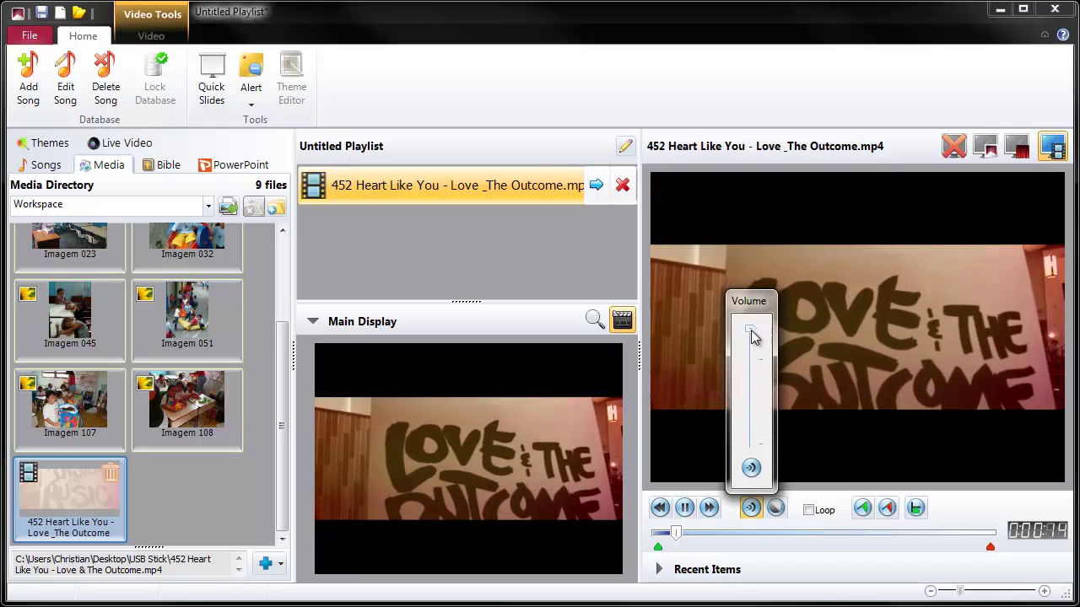
{"action": "left_click_drag", "start_coordinate": [755, 336], "coordinate": [756, 304]}
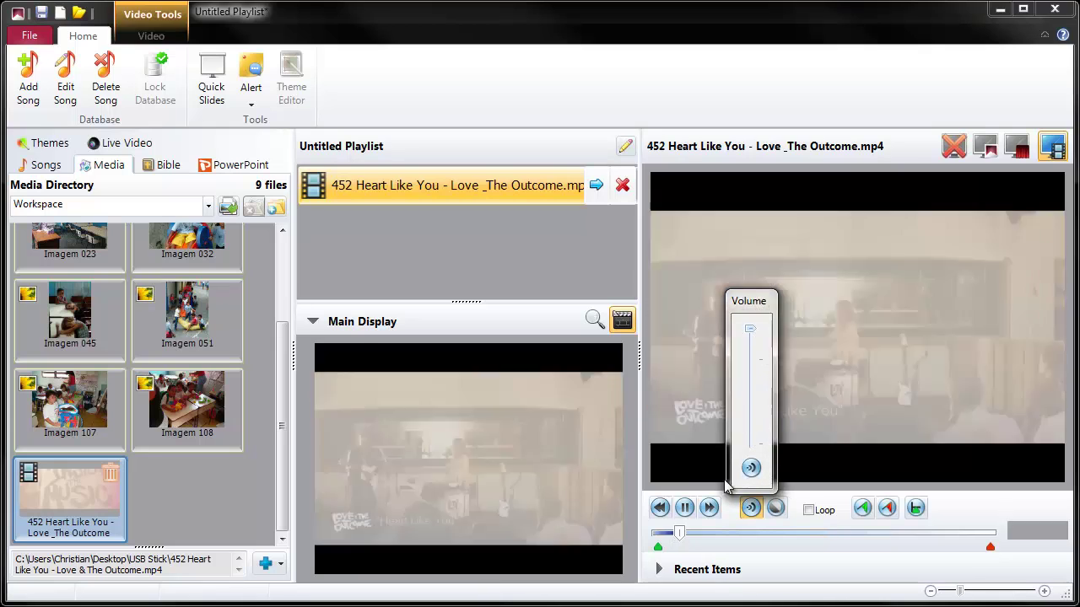
Lower the video's saturation to 42 in Video Filters, then show the logo on the main display.
{"action": "left_click", "coordinate": [776, 507]}
{"action": "left_click_drag", "start_coordinate": [774, 394], "coordinate": [939, 380]}
{"action": "mouse_move", "coordinate": [940, 431]}
{"action": "left_mouse_down"}
{"action": "mouse_move", "coordinate": [909, 432]}
{"action": "mouse_move", "coordinate": [956, 432]}
{"action": "left_mouse_up"}
{"action": "left_click", "coordinate": [1020, 374]}
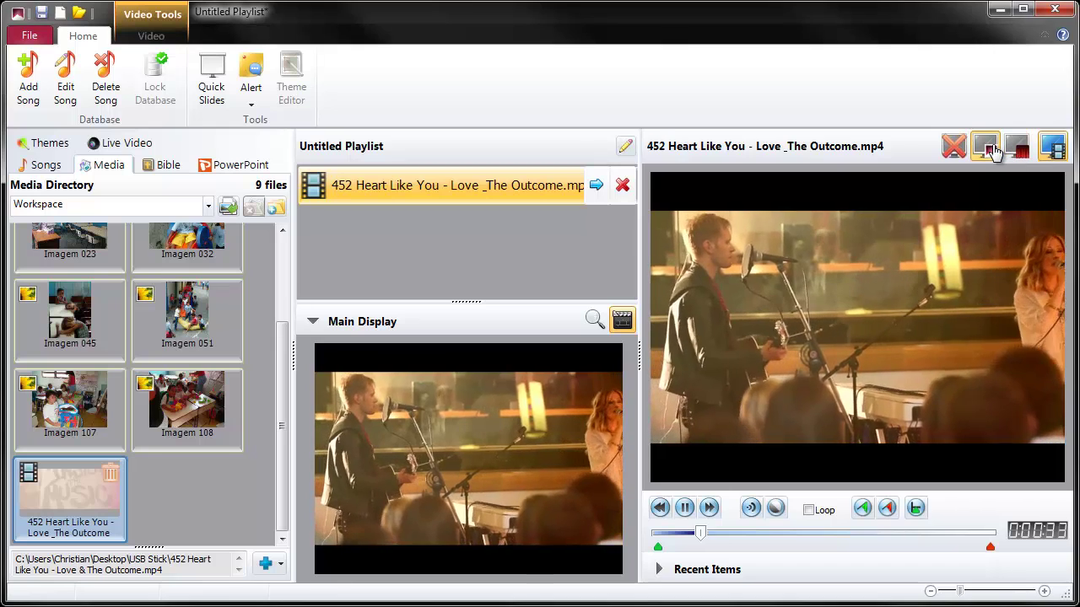
{"action": "left_click", "coordinate": [993, 150]}
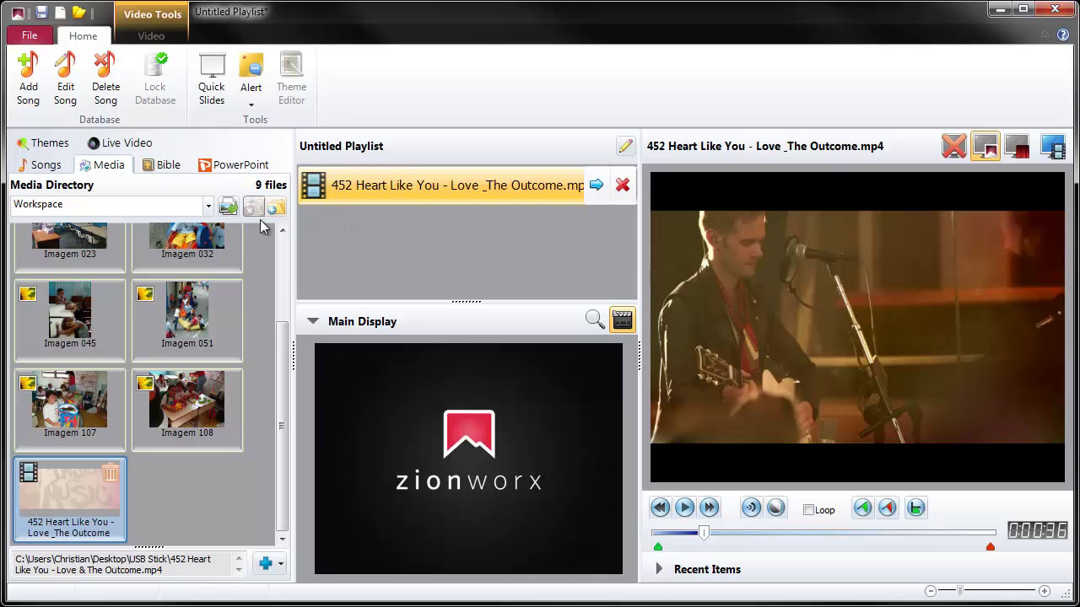
Add The Lord's My Shepherd from the song library to the playlist and load its five slides.
{"action": "left_click", "coordinate": [209, 207]}
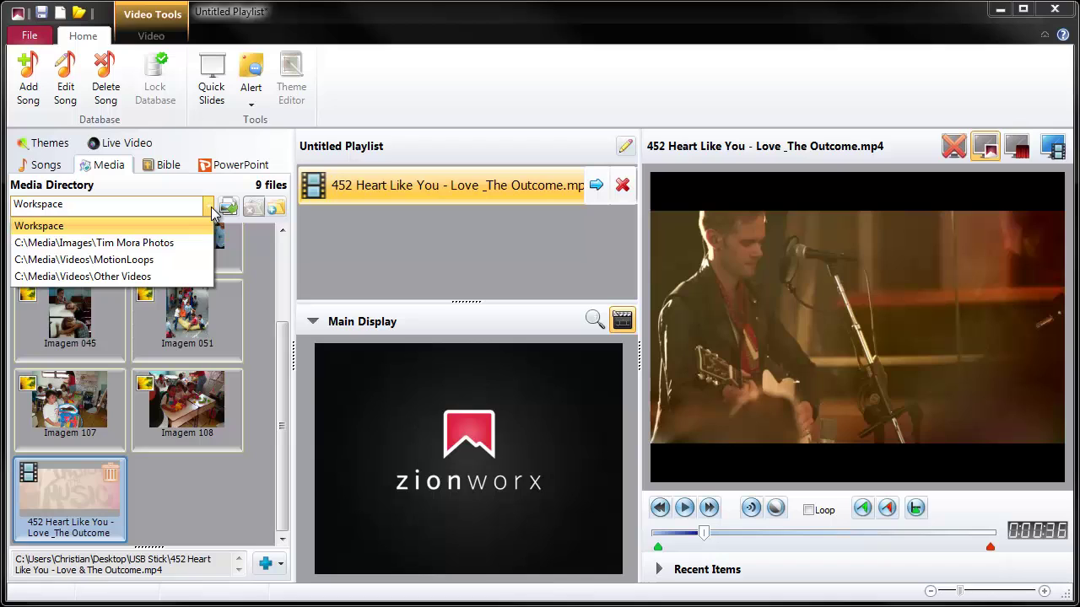
{"action": "left_click", "coordinate": [176, 243]}
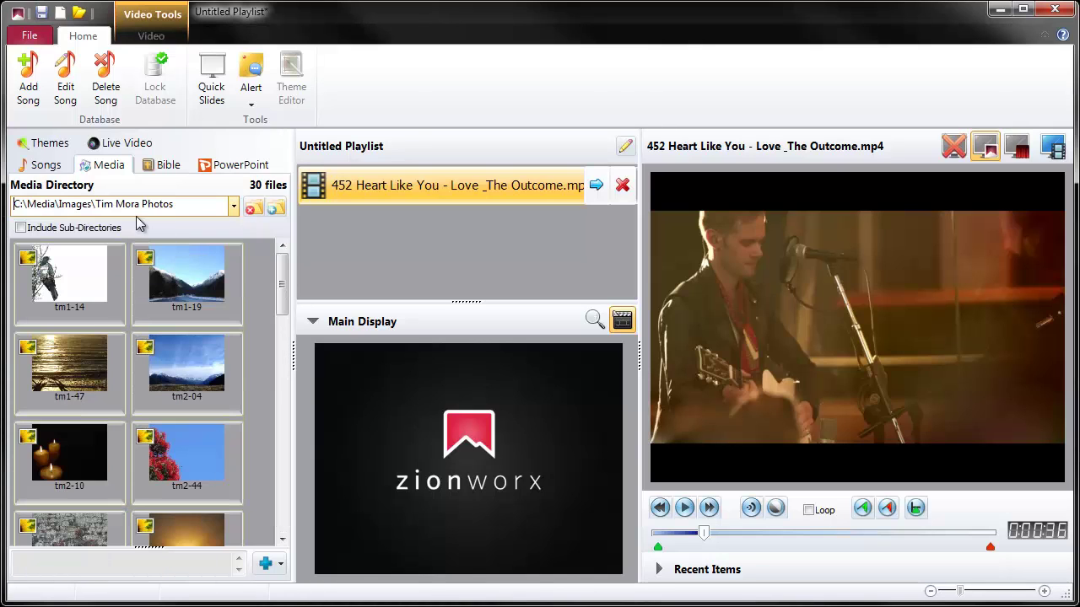
{"action": "left_click", "coordinate": [42, 164]}
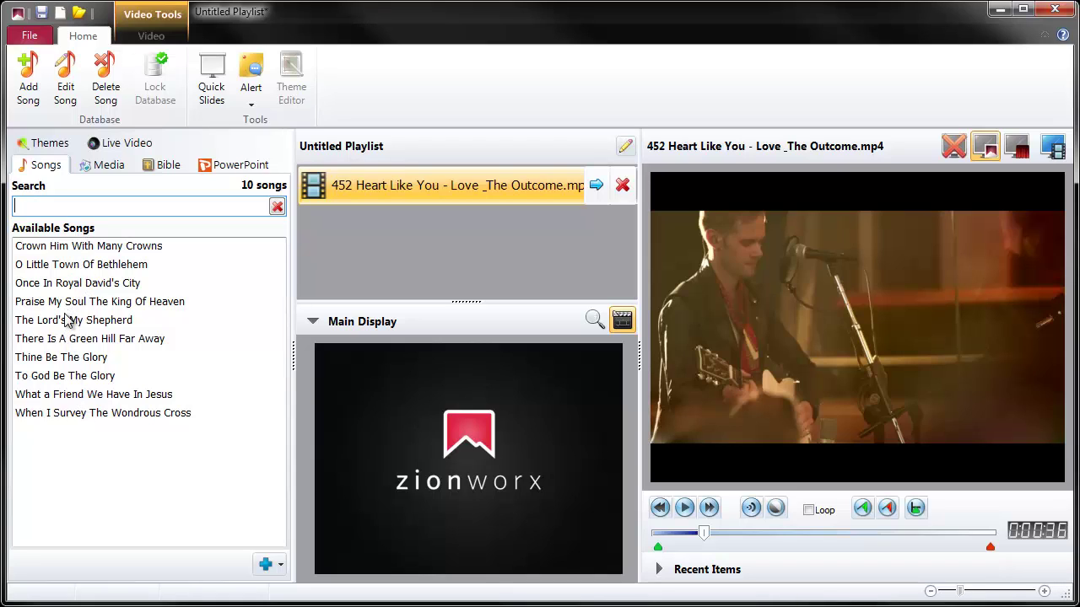
{"action": "left_click_drag", "start_coordinate": [72, 320], "coordinate": [408, 238]}
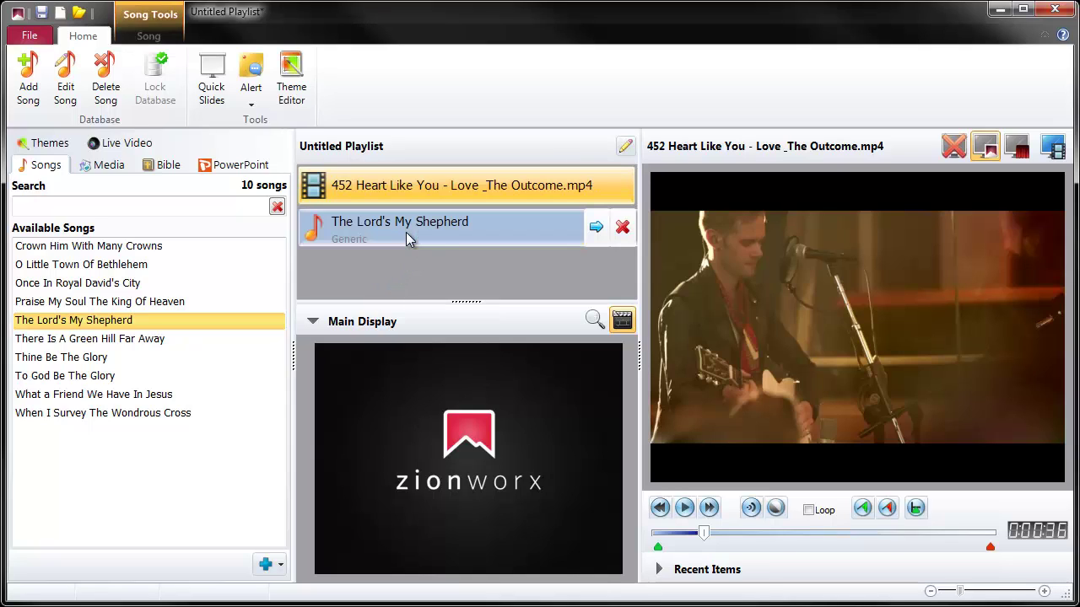
{"action": "left_click", "coordinate": [596, 229]}
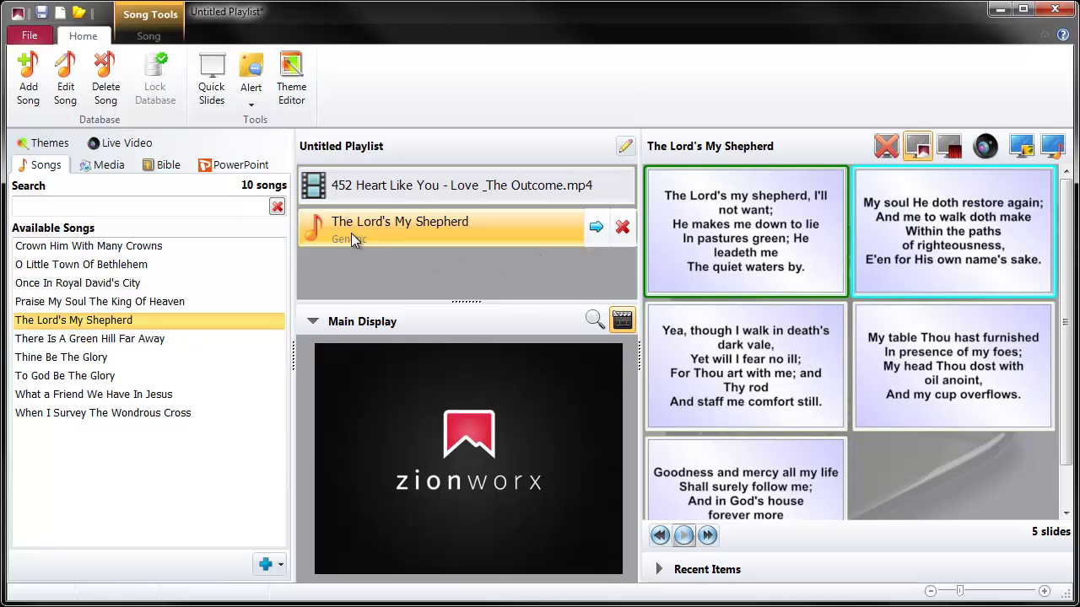
Show the Tim Mora Photos media library and toggle the display pane between live and preview, ending on preview.
{"action": "left_click", "coordinate": [100, 167]}
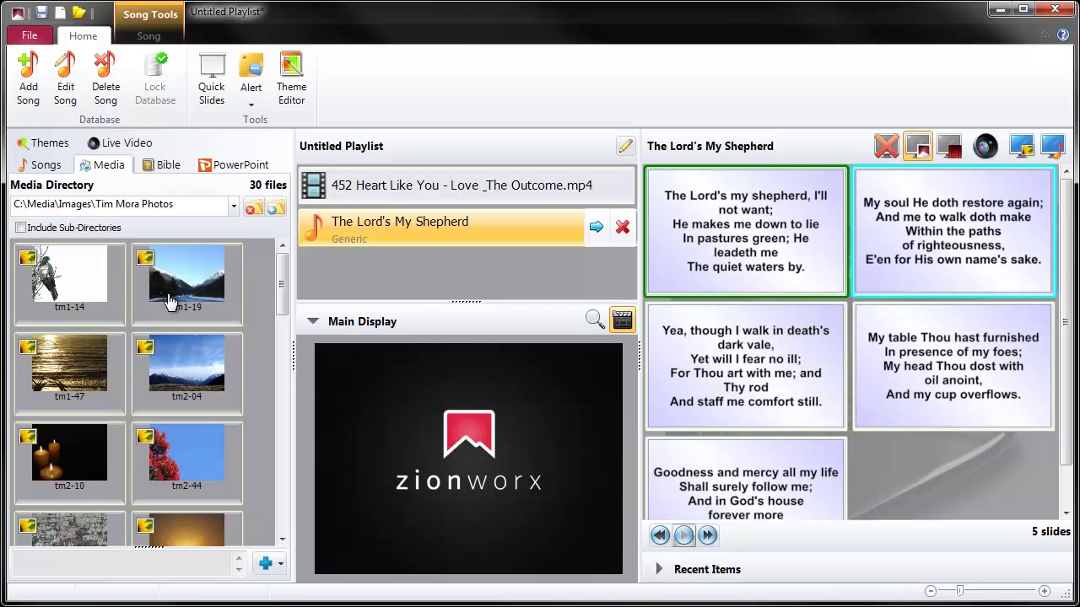
{"action": "left_click", "coordinate": [597, 323]}
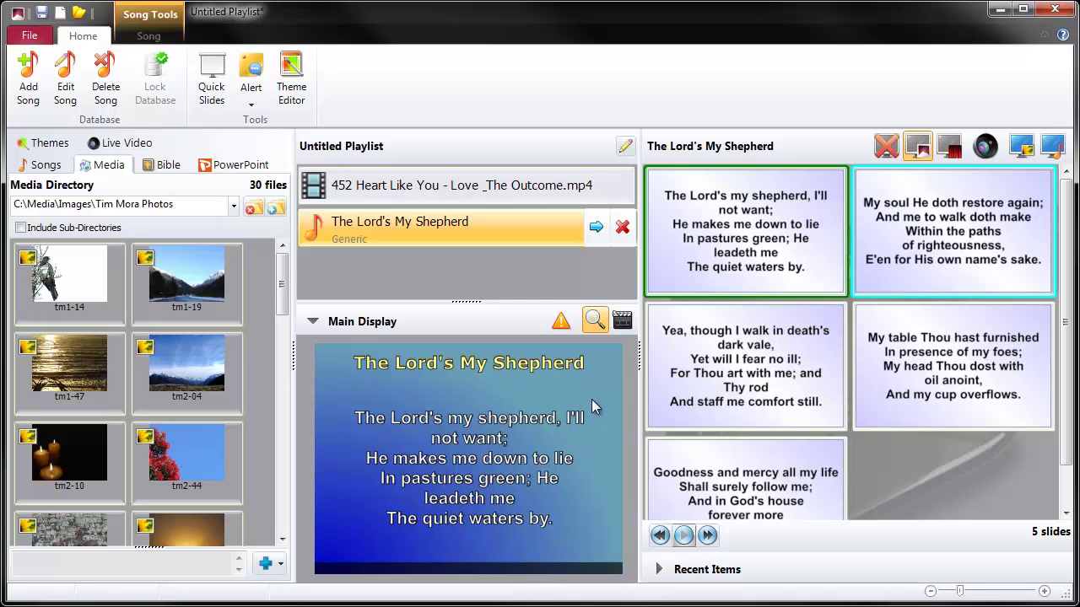
{"action": "left_click", "coordinate": [622, 320]}
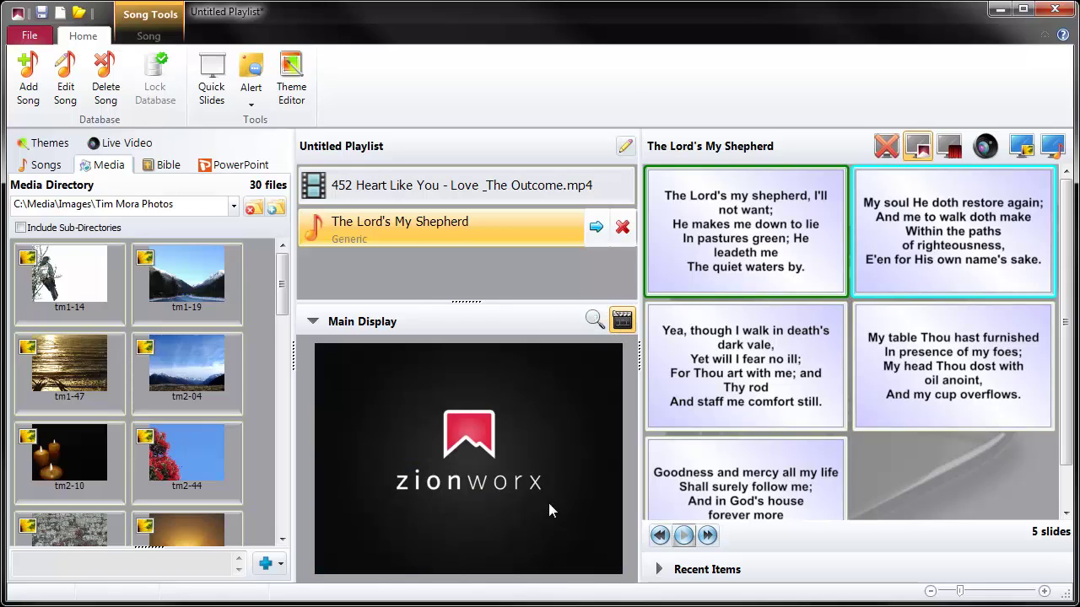
{"action": "left_click", "coordinate": [595, 321]}
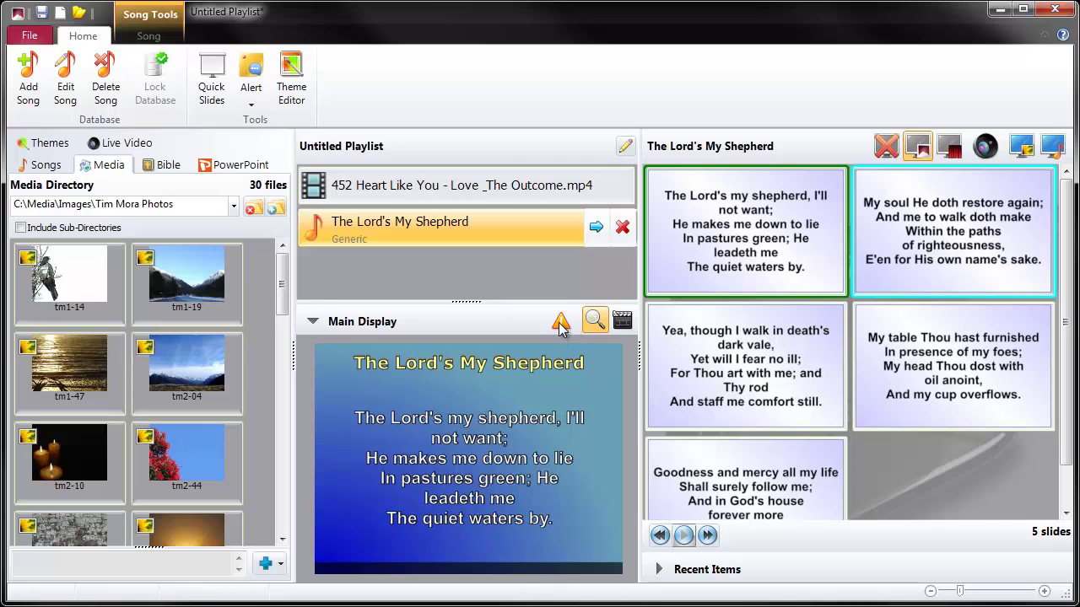
{"action": "mouse_move", "coordinate": [561, 328]}
{"action": "left_click", "coordinate": [622, 320]}
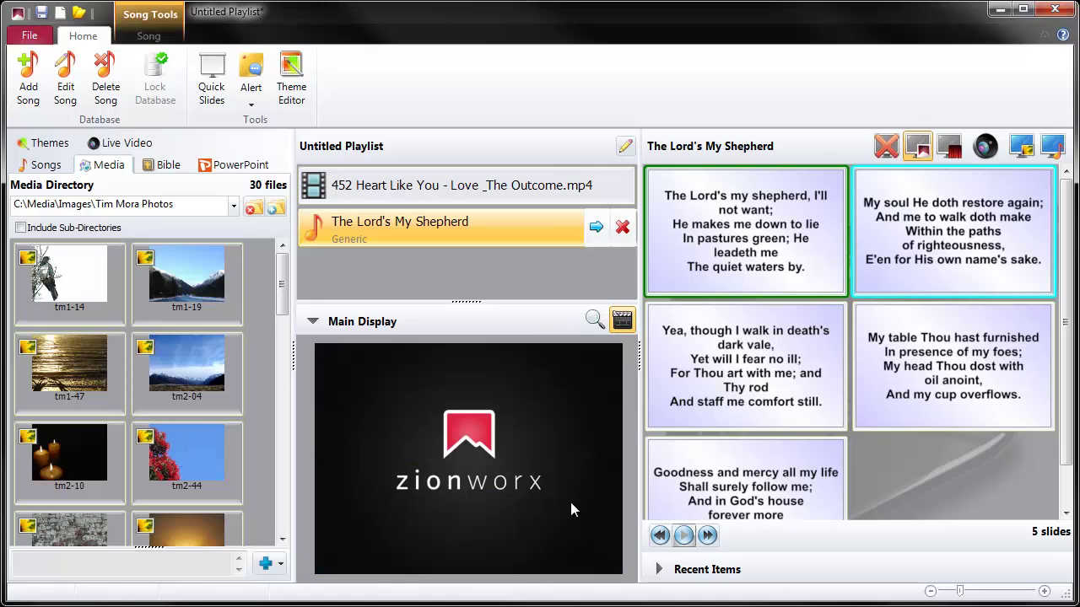
{"action": "left_click", "coordinate": [595, 321]}
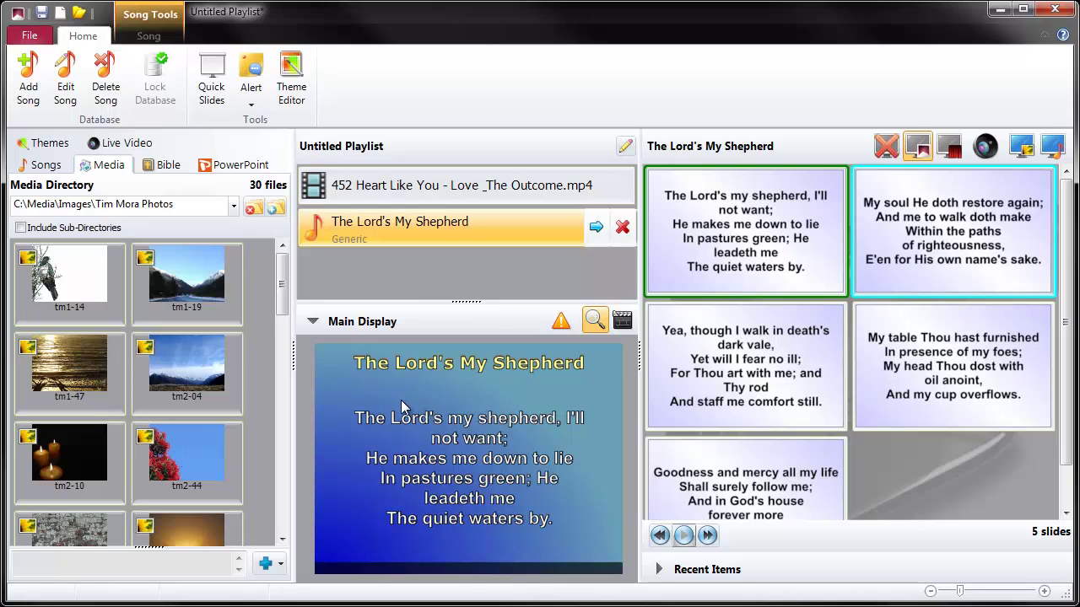
Set the tm3-26 sunset photo as the background of The Lord's My Shepherd.
{"action": "left_click_drag", "start_coordinate": [282, 313], "coordinate": [282, 350]}
{"action": "left_click", "coordinate": [188, 377]}
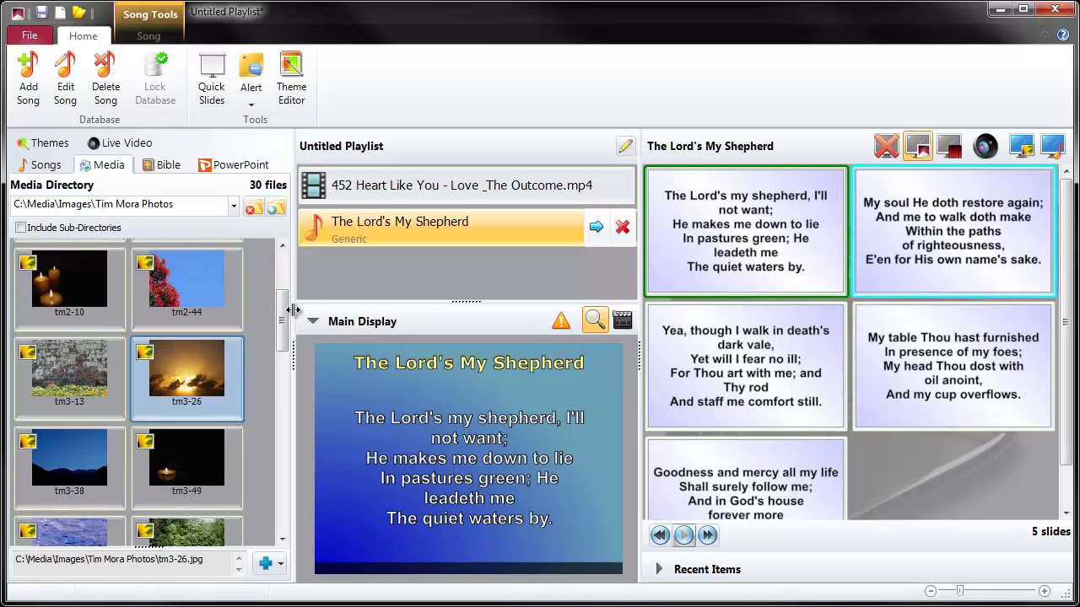
{"action": "double_click", "coordinate": [187, 376]}
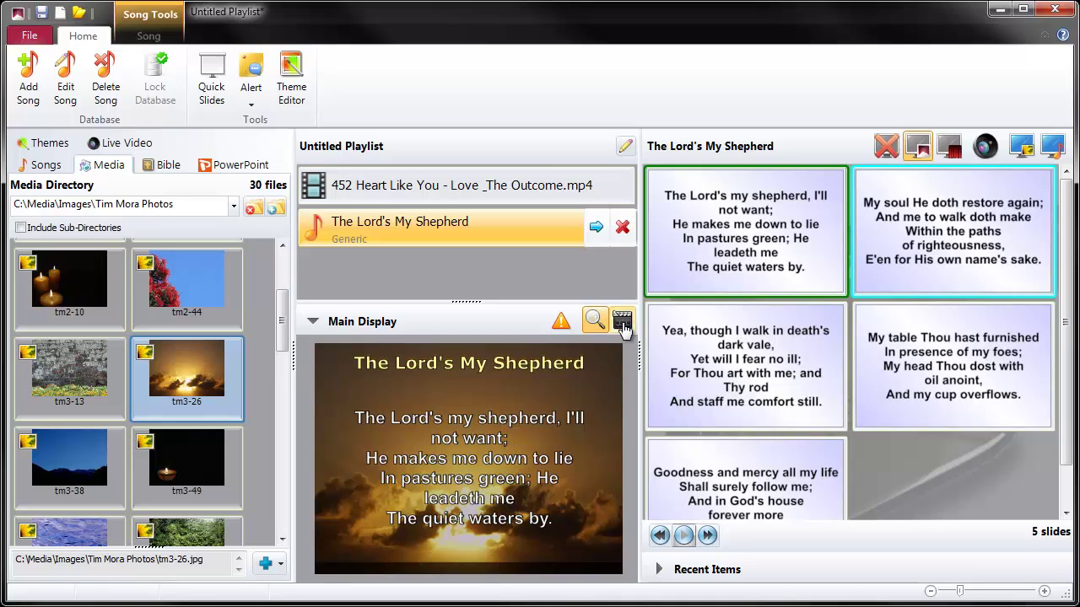
Present the song live, step through its slides and back to the first, then show the logo.
{"action": "left_click", "coordinate": [622, 320]}
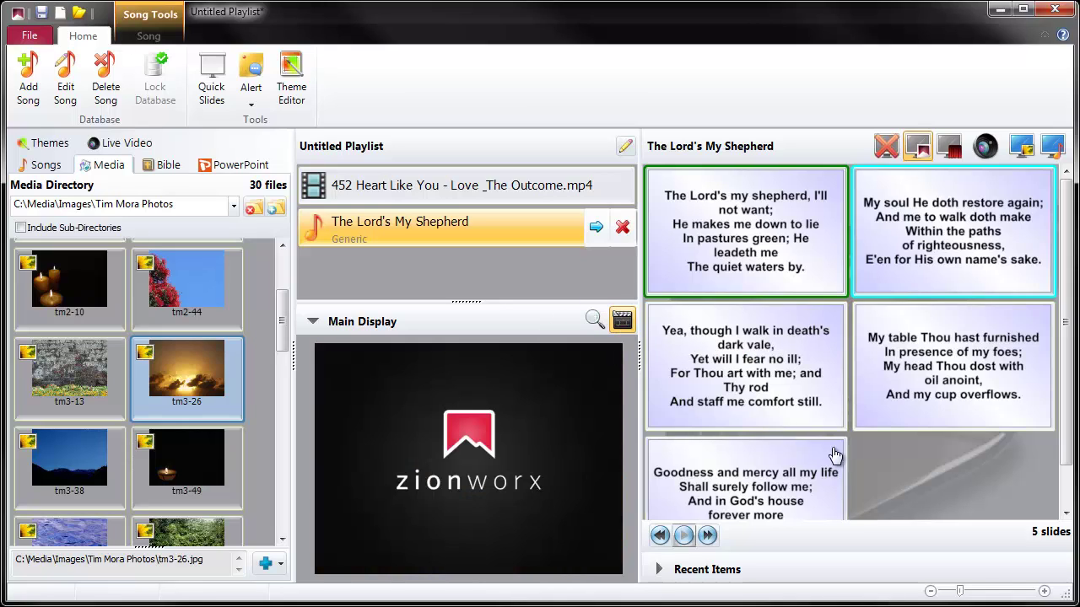
{"action": "left_click", "coordinate": [1059, 155]}
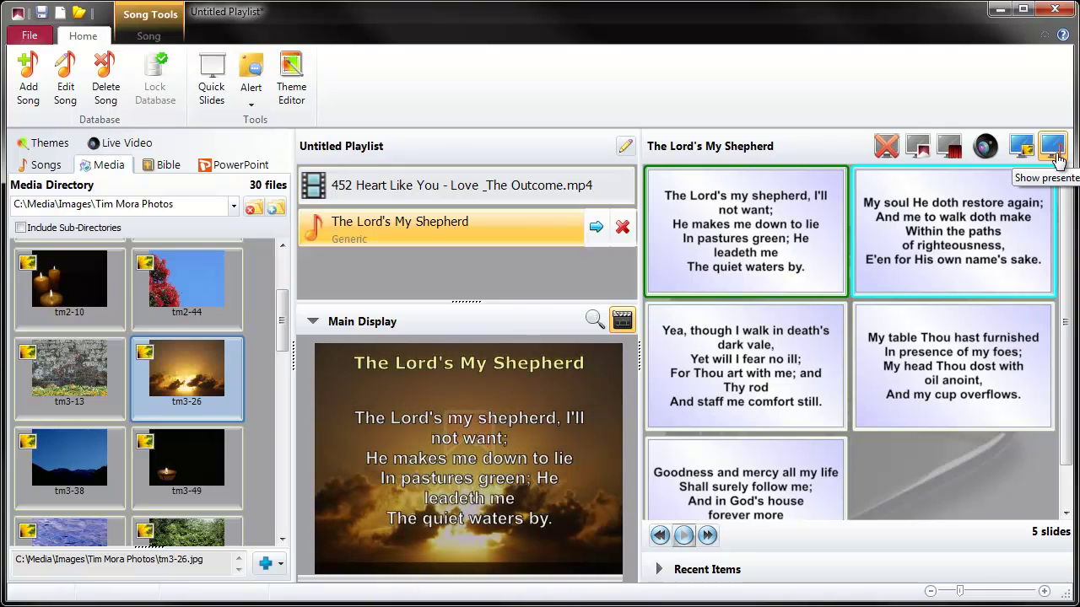
{"action": "left_click", "coordinate": [960, 219]}
{"action": "left_click", "coordinate": [820, 337]}
{"action": "left_click", "coordinate": [872, 371]}
{"action": "key", "text": "Right"}
{"action": "left_click", "coordinate": [764, 402]}
{"action": "left_click", "coordinate": [831, 274]}
{"action": "left_click", "coordinate": [920, 156]}
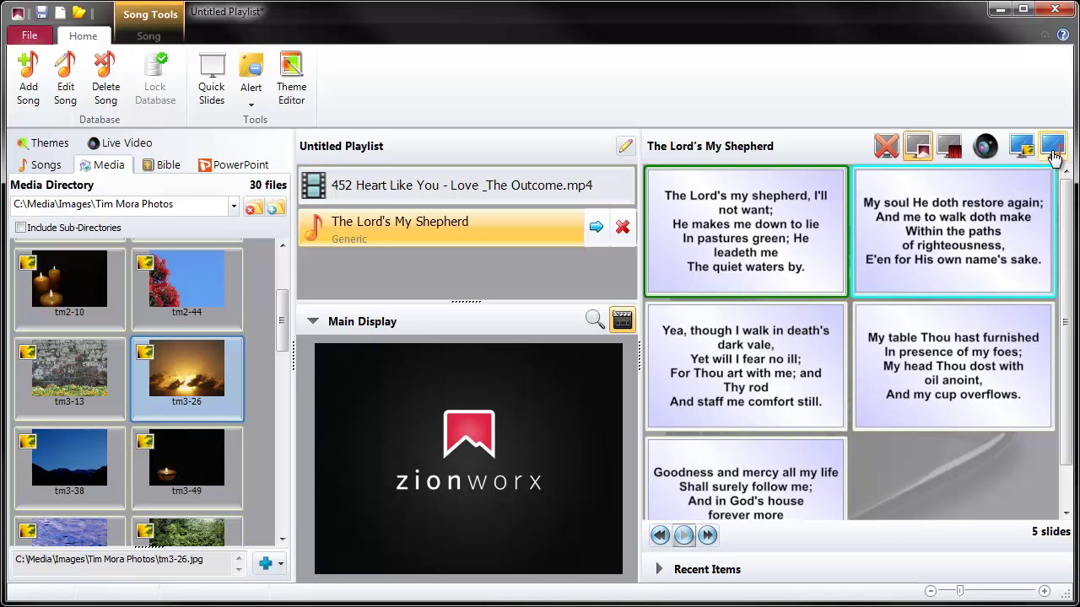
Bring the lyrics back live and swap the background to tm1-47, then the tm4-47 kayak photo.
{"action": "left_click", "coordinate": [1052, 150]}
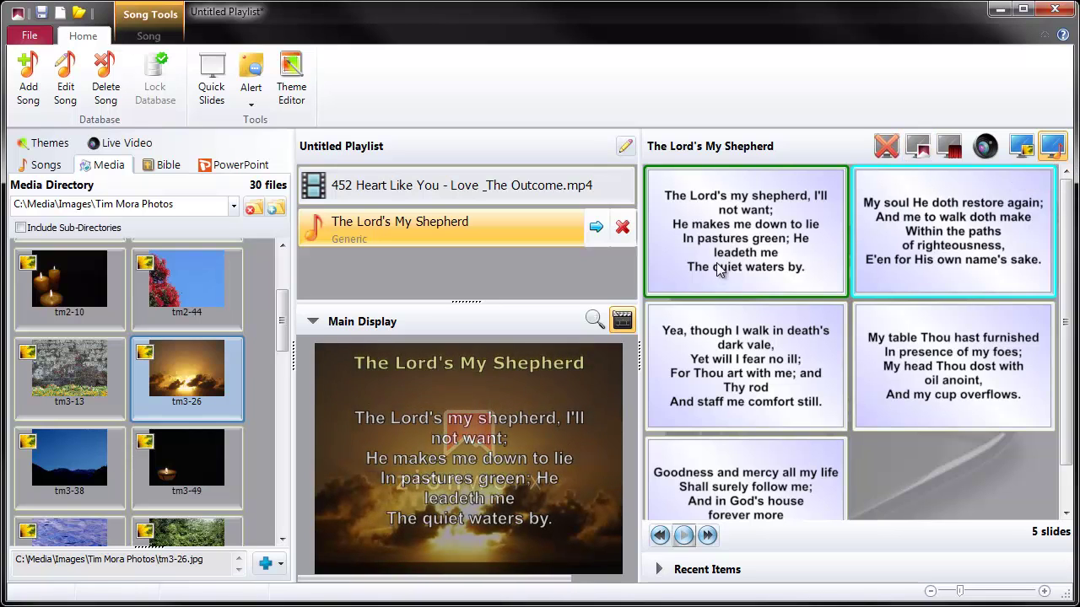
{"action": "scroll", "coordinate": [283, 291], "scroll_direction": "up", "scroll_amount": 2}
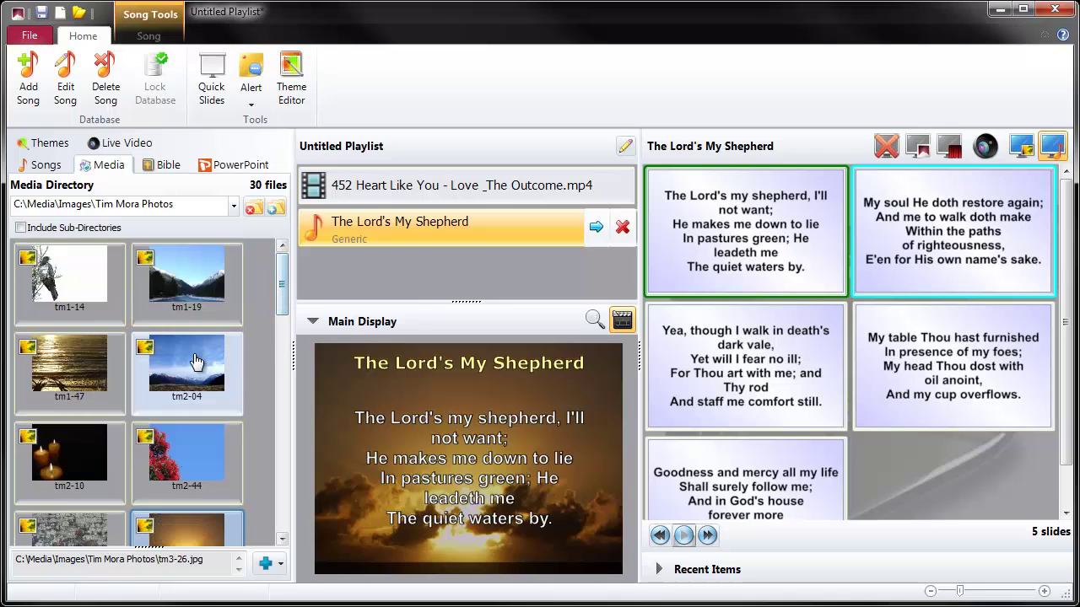
{"action": "left_click", "coordinate": [76, 374]}
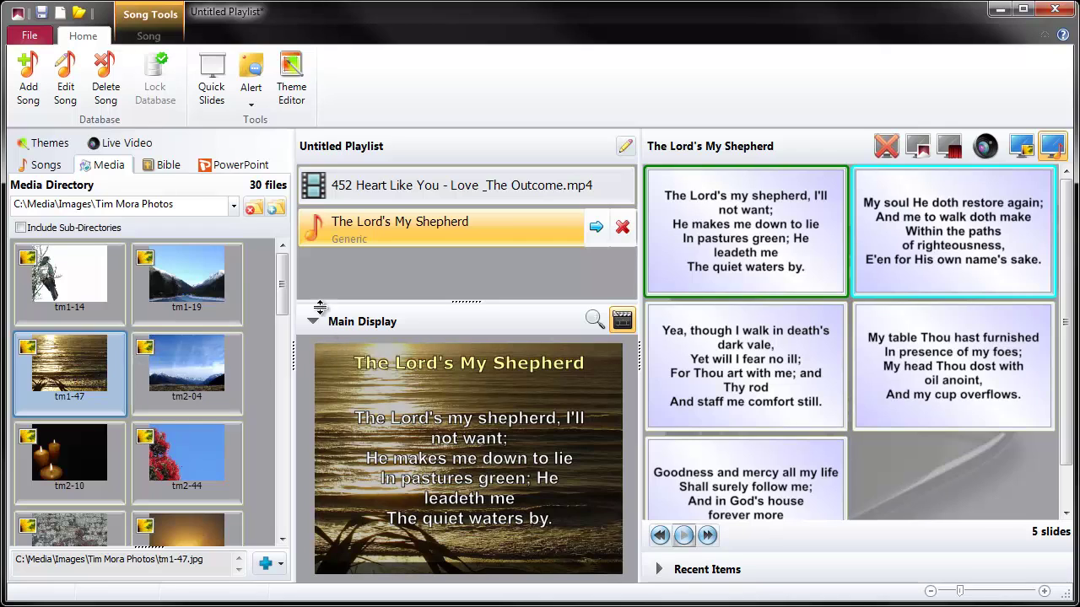
{"action": "scroll", "coordinate": [271, 393], "scroll_direction": "down", "scroll_amount": 10}
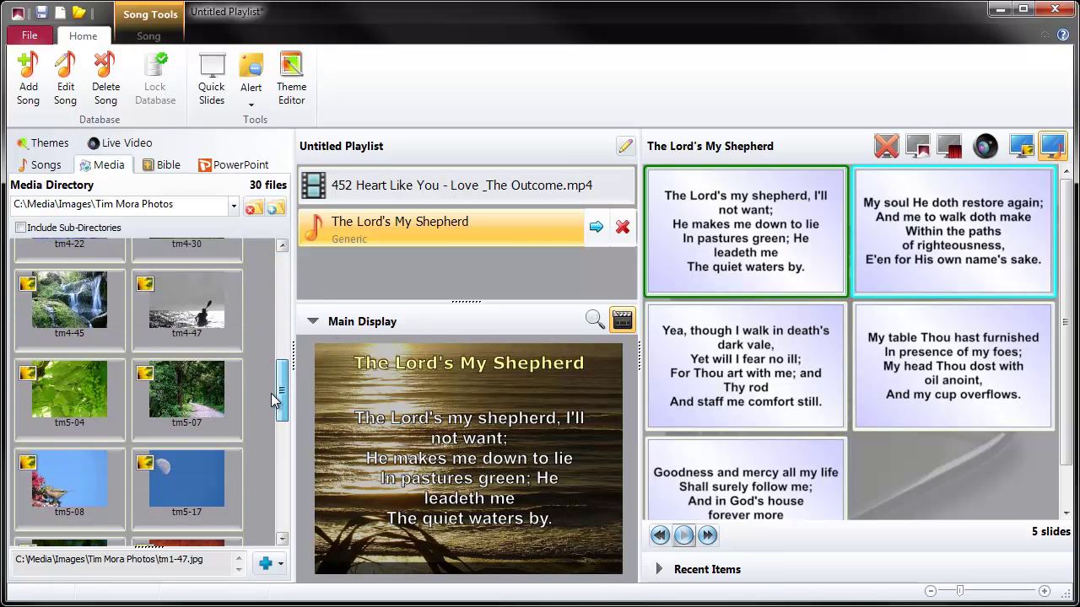
{"action": "left_click", "coordinate": [196, 302]}
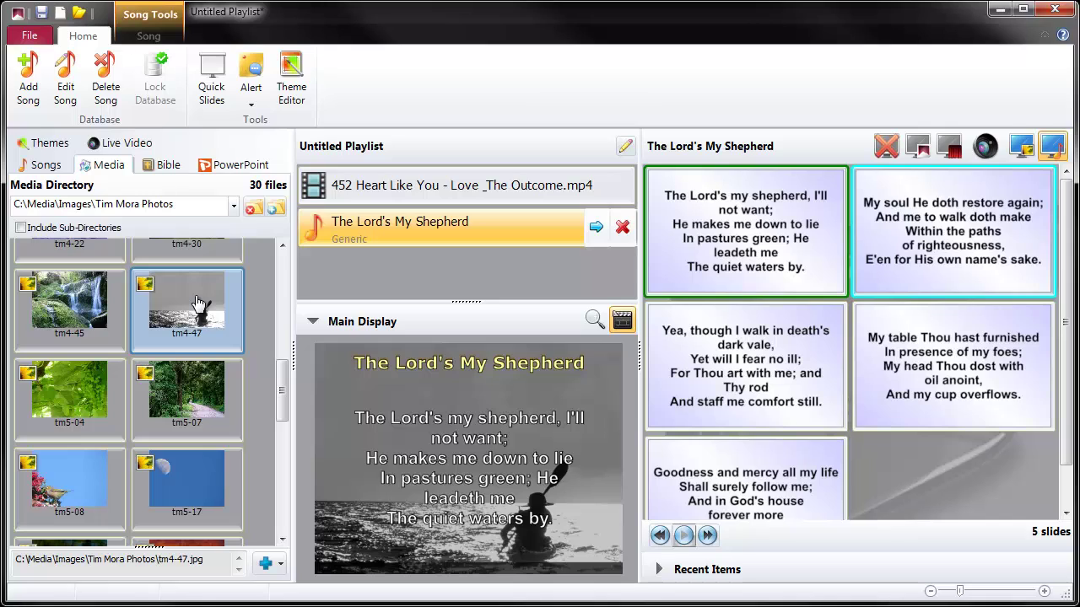
Switch to the C:\Media\Videos\MotionLoops folder and try the grainy_gas and calm_wave loops as backgrounds.
{"action": "left_click", "coordinate": [233, 206]}
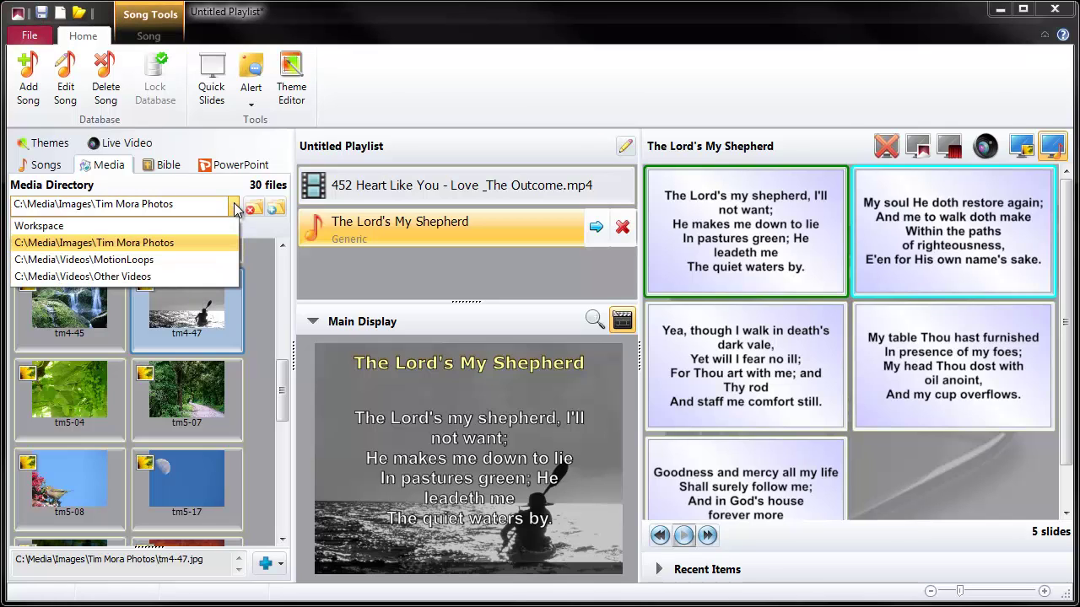
{"action": "left_click", "coordinate": [212, 259]}
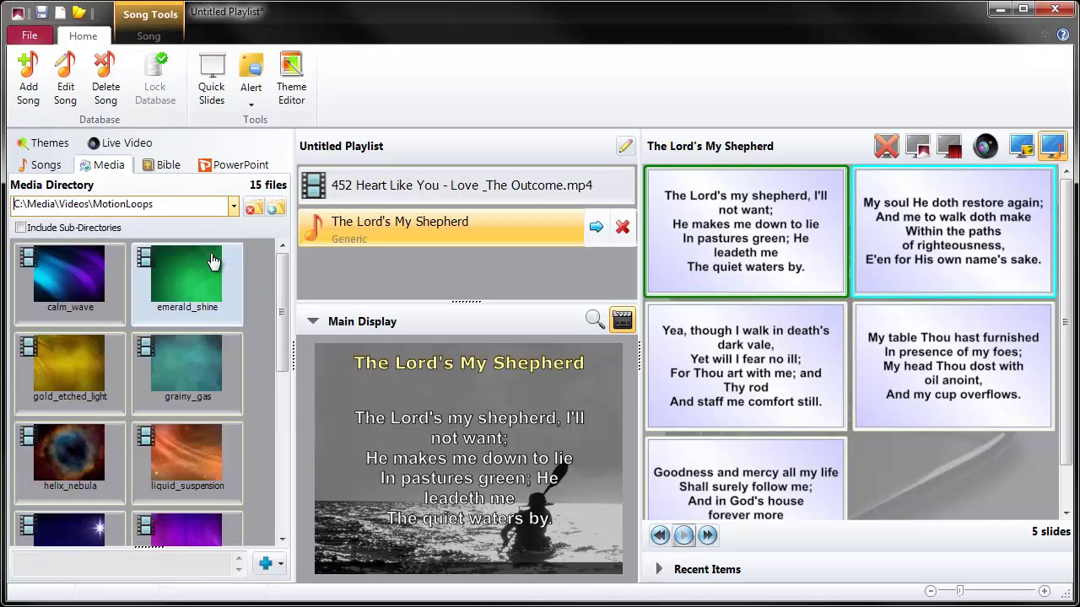
{"action": "left_click", "coordinate": [200, 369]}
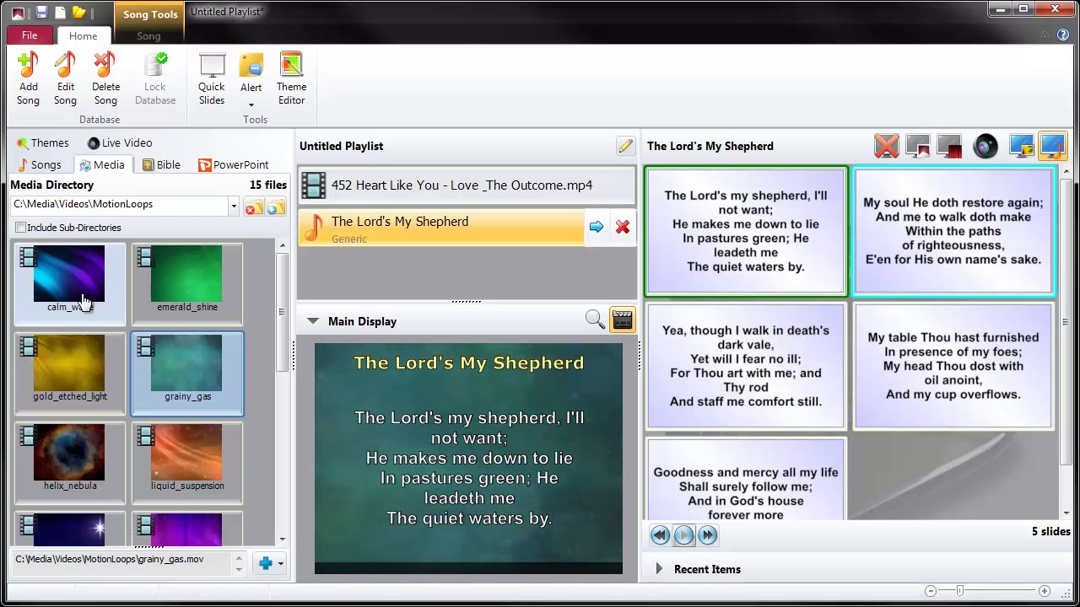
{"action": "left_click", "coordinate": [65, 279]}
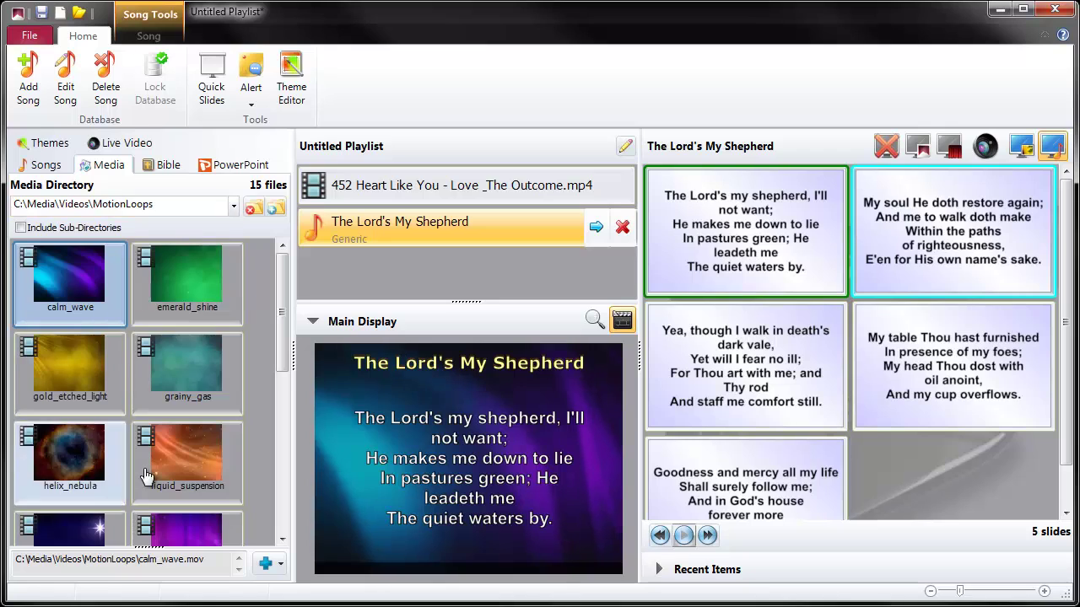
{"action": "left_click_drag", "start_coordinate": [284, 320], "coordinate": [284, 394]}
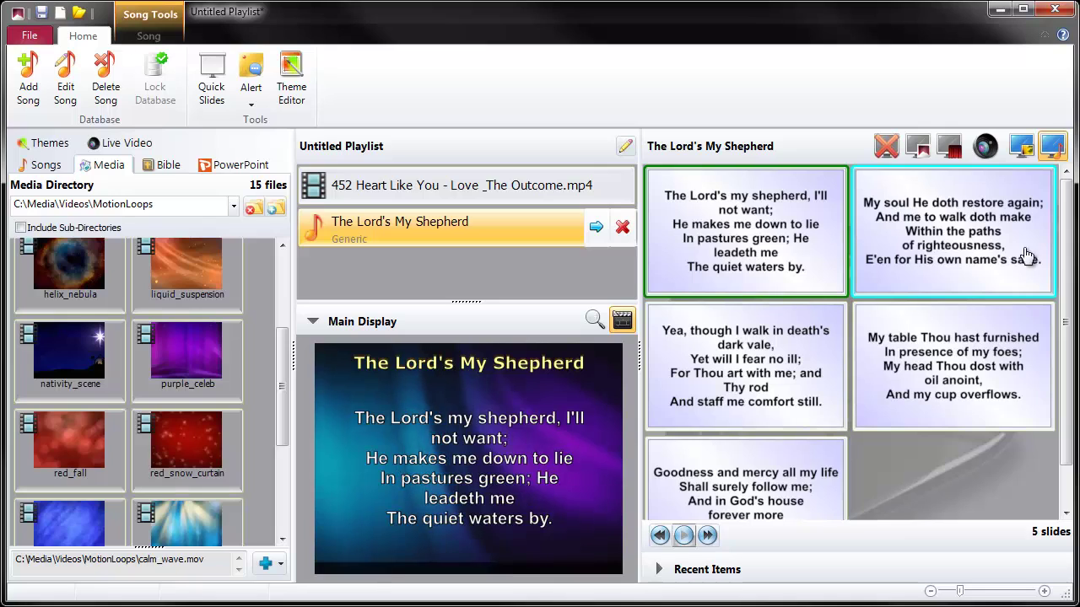
Send slides 3 and 5 live over red_snow_curtain, then use smoke_on_the_water and return to slide 1.
{"action": "left_click", "coordinate": [709, 397]}
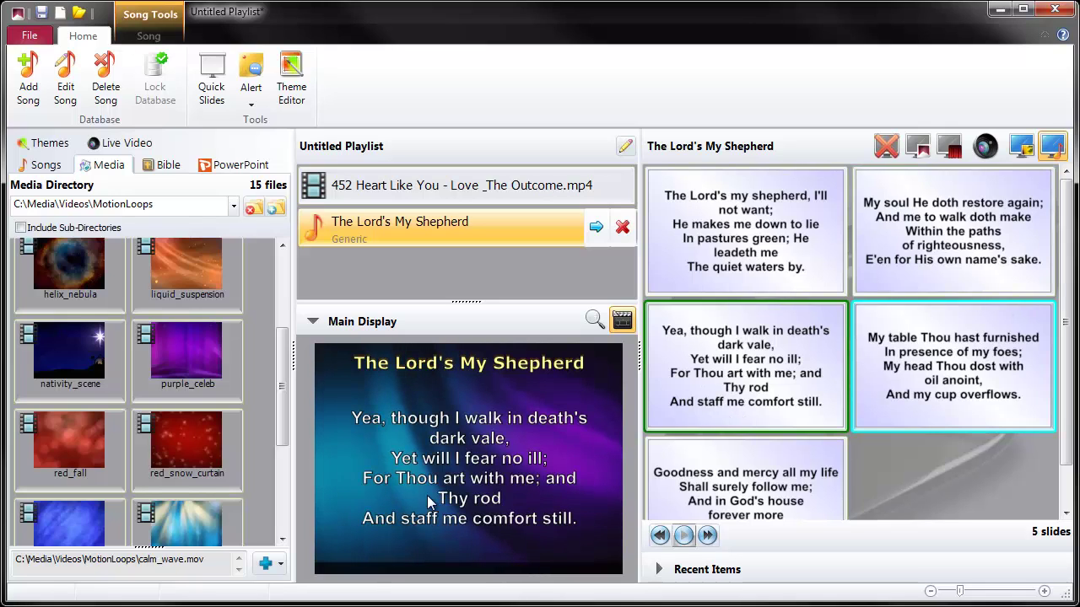
{"action": "double_click", "coordinate": [186, 440]}
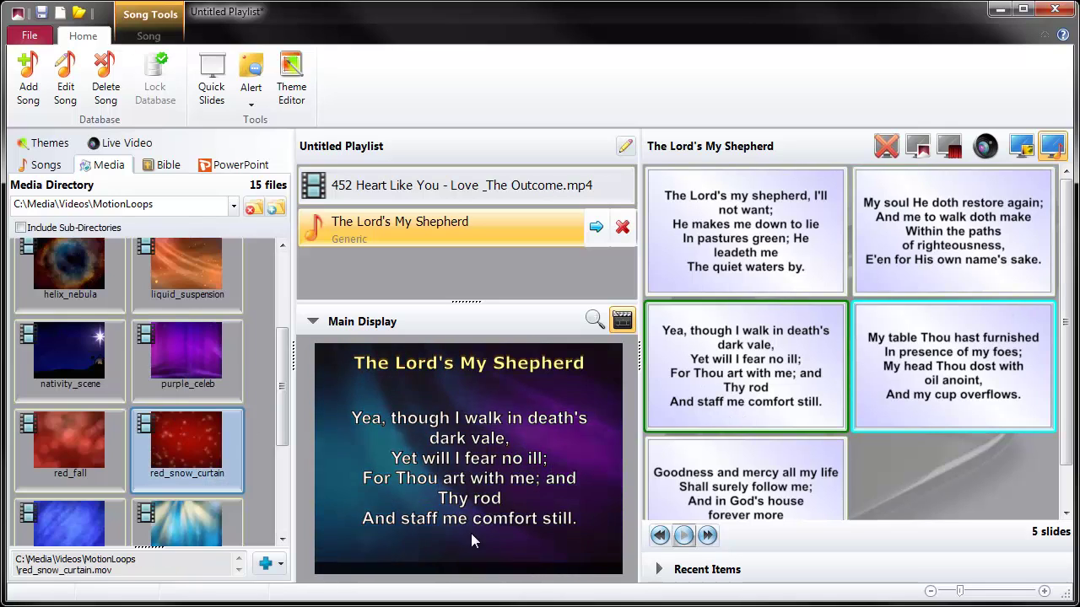
{"action": "left_click", "coordinate": [787, 481]}
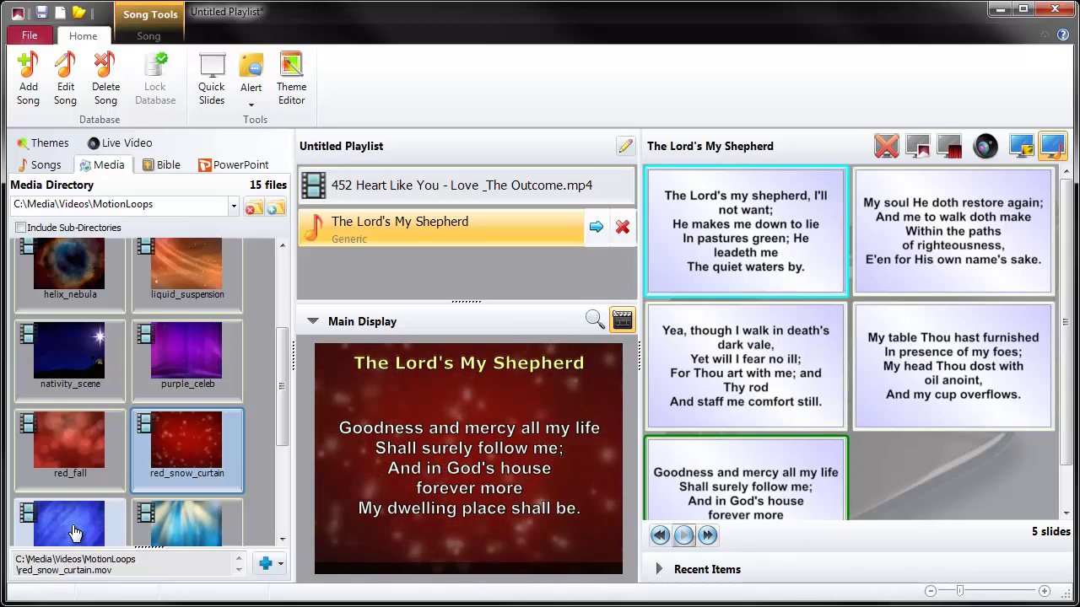
{"action": "left_click", "coordinate": [113, 520]}
{"action": "double_click", "coordinate": [112, 521]}
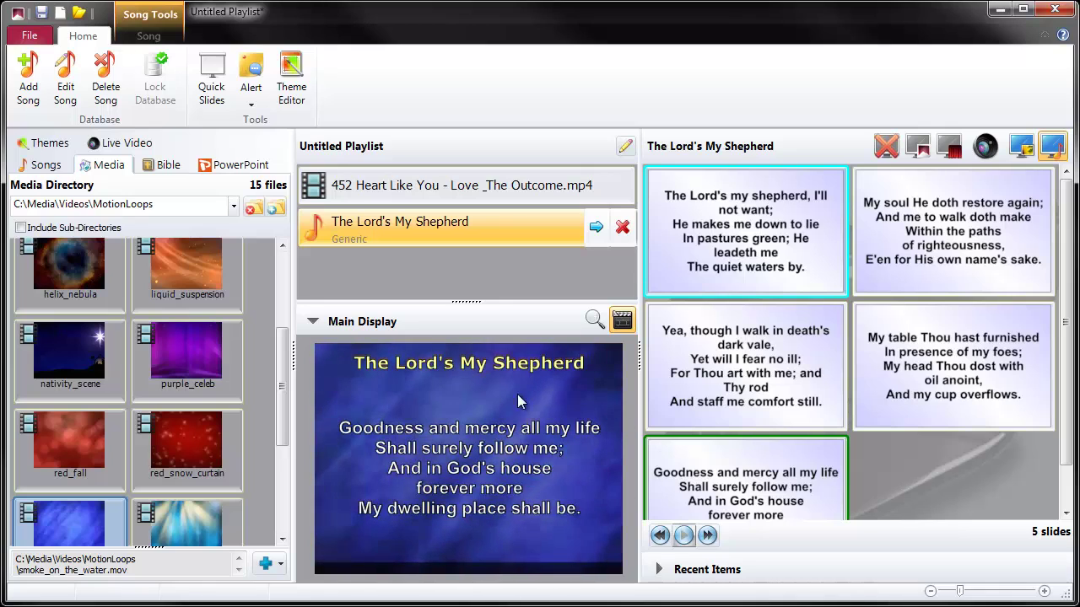
{"action": "left_click", "coordinate": [766, 263]}
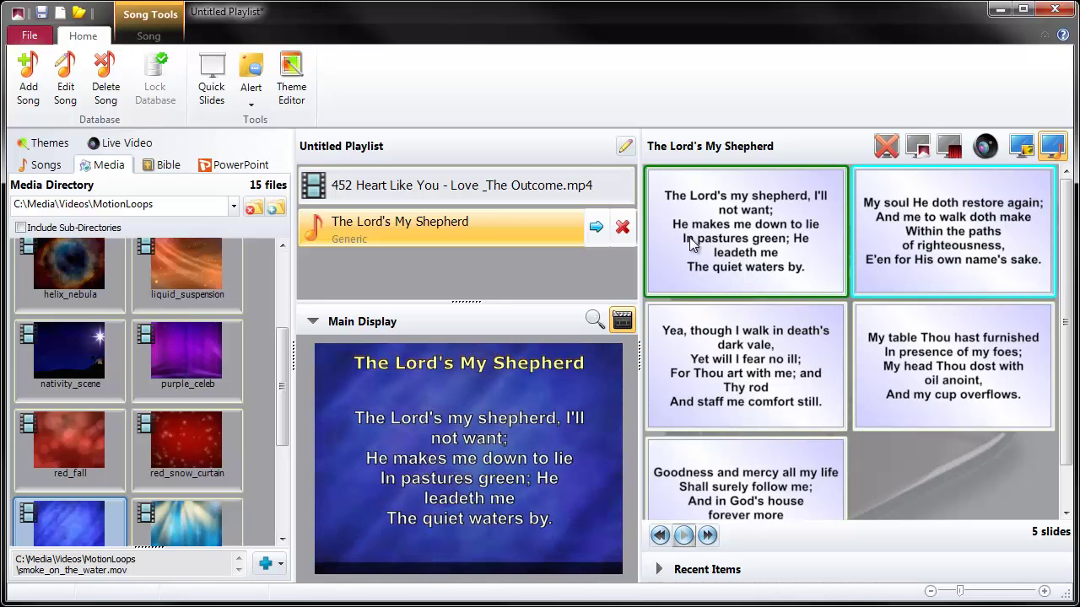